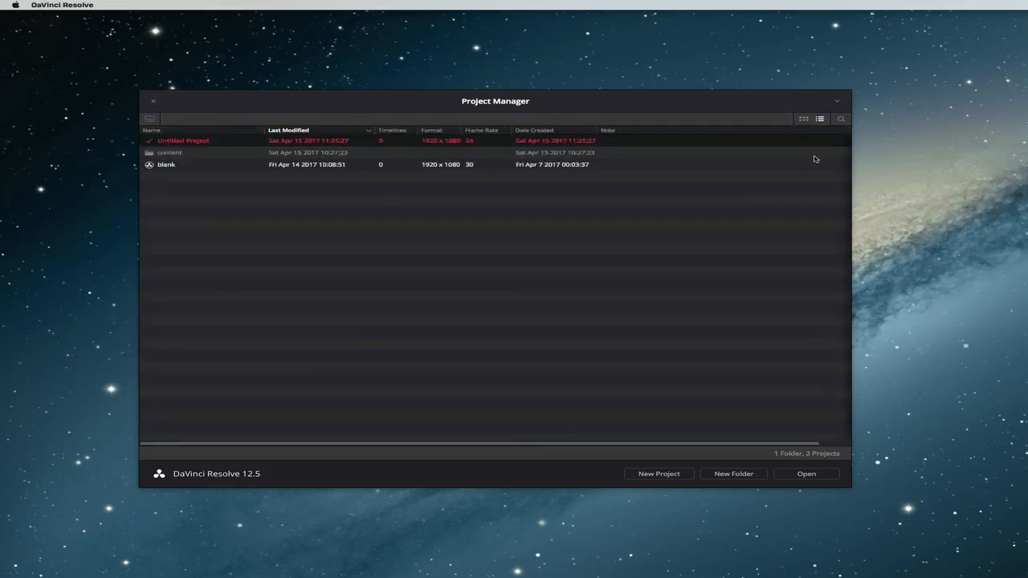
Show the projects as thumbnails and open Untitled Project.
{"action": "left_click", "coordinate": [804, 119]}
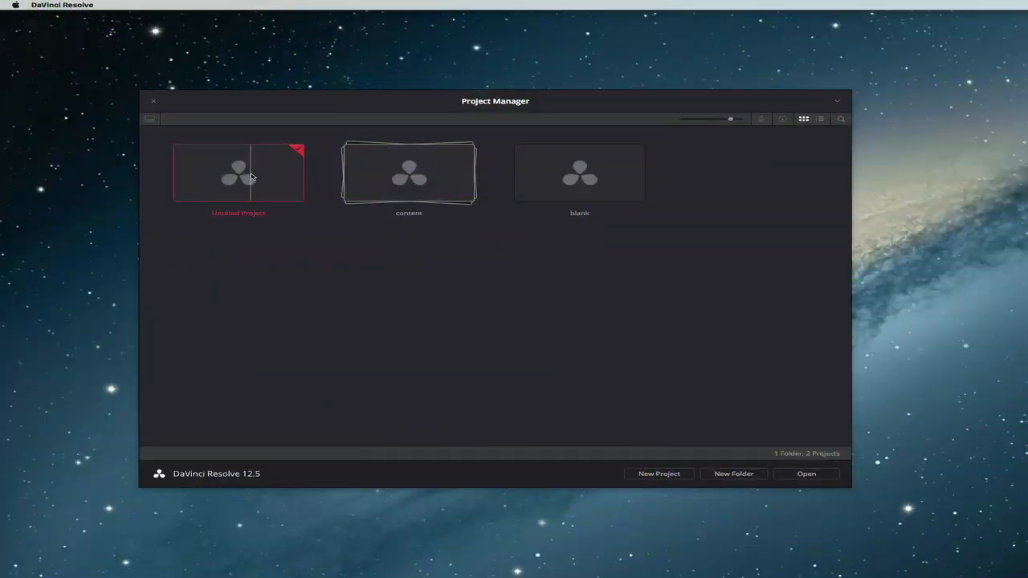
{"action": "double_click", "coordinate": [252, 177]}
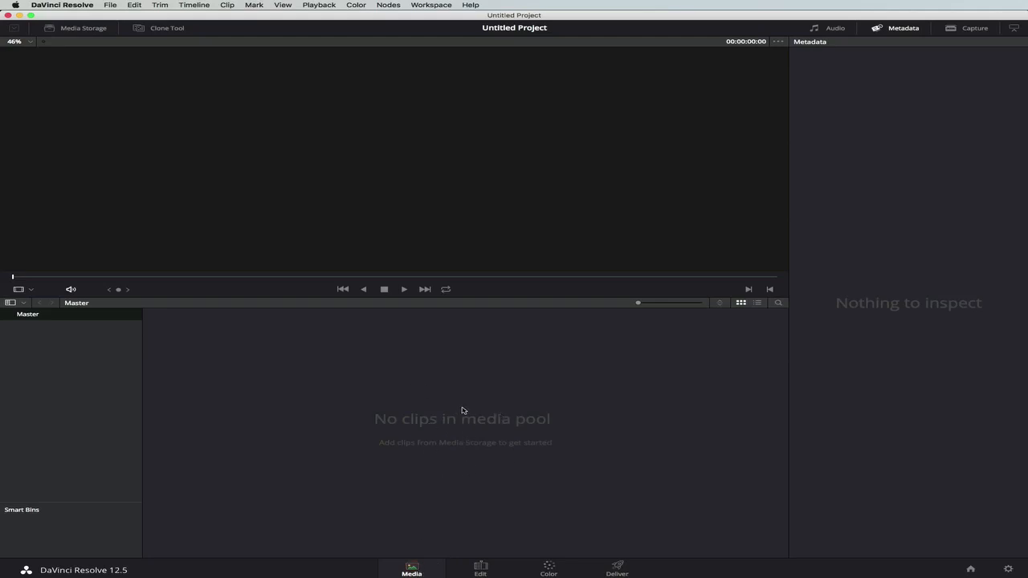
Look through the Edit, Color and Deliver pages, choosing the YouTube 720p render preset on Deliver, and return to the Media page.
{"action": "left_click", "coordinate": [480, 570]}
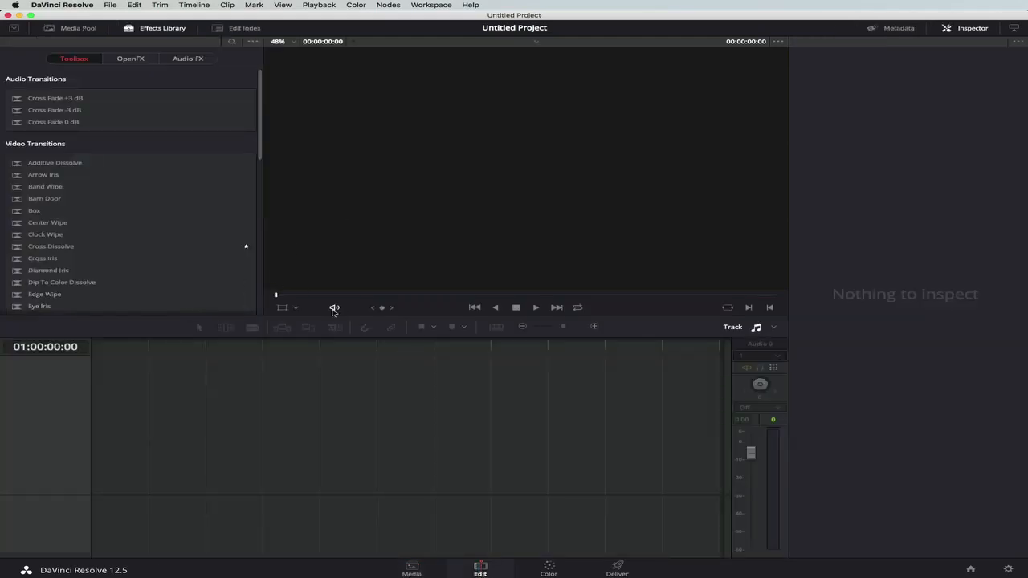
{"action": "left_click", "coordinate": [549, 568]}
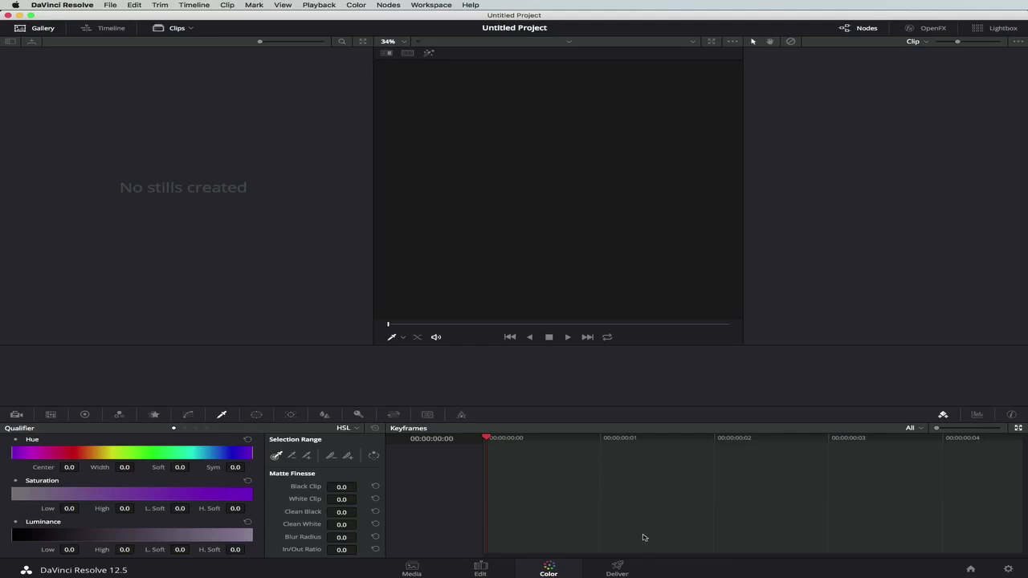
{"action": "left_click", "coordinate": [618, 569]}
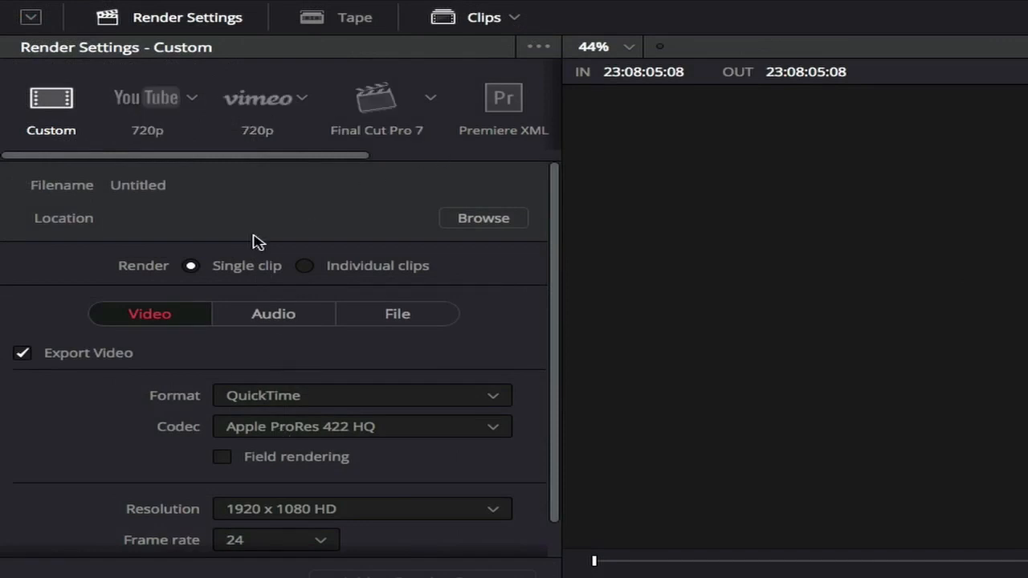
{"action": "left_click", "coordinate": [147, 102]}
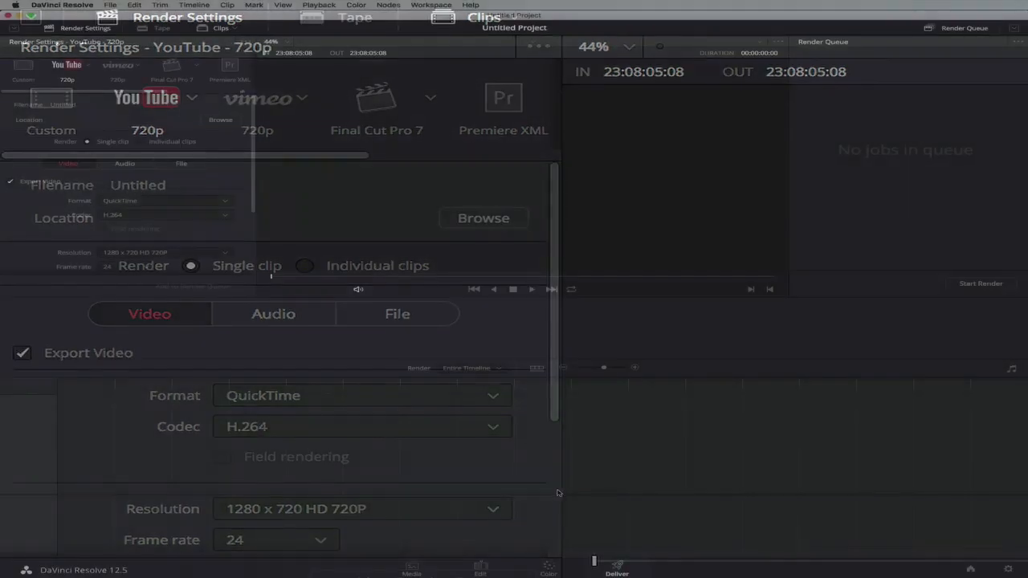
{"action": "left_click", "coordinate": [413, 569]}
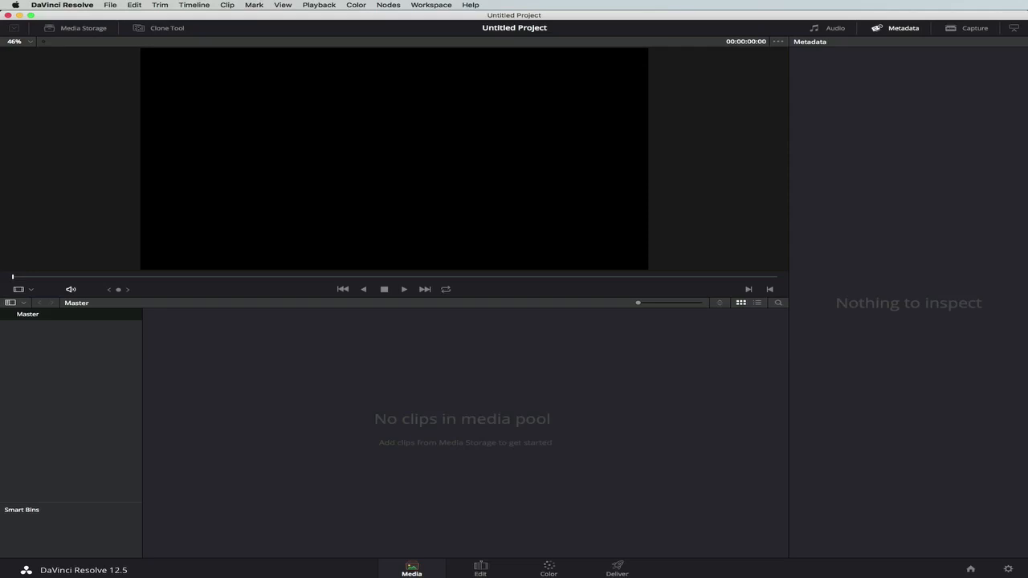
Switch to Finder and import audio.mp3 from the project 0/media folder into the Master bin of the DaVinci Resolve media pool.
{"action": "key", "text": "super+Tab"}
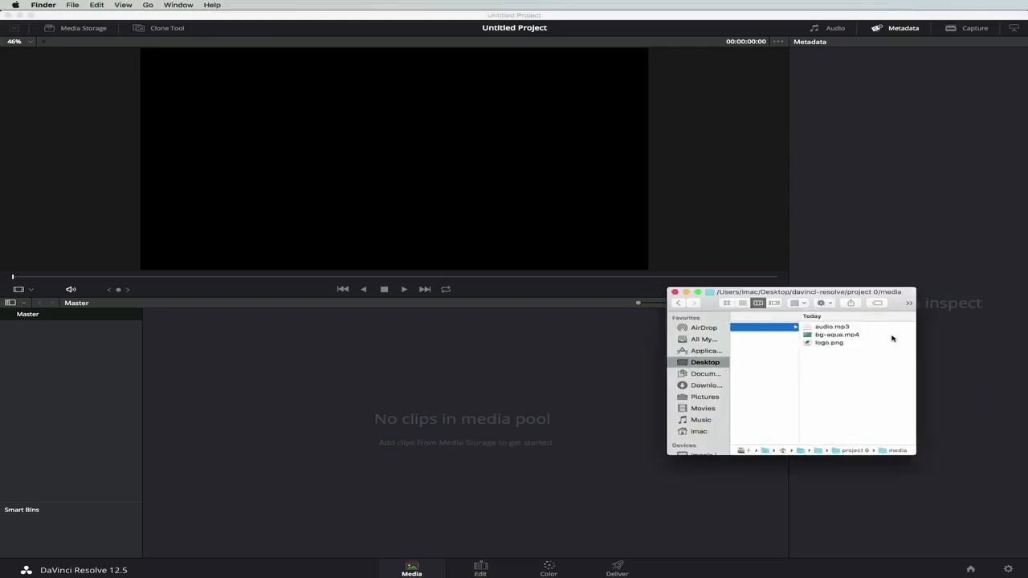
{"action": "left_click", "coordinate": [827, 329]}
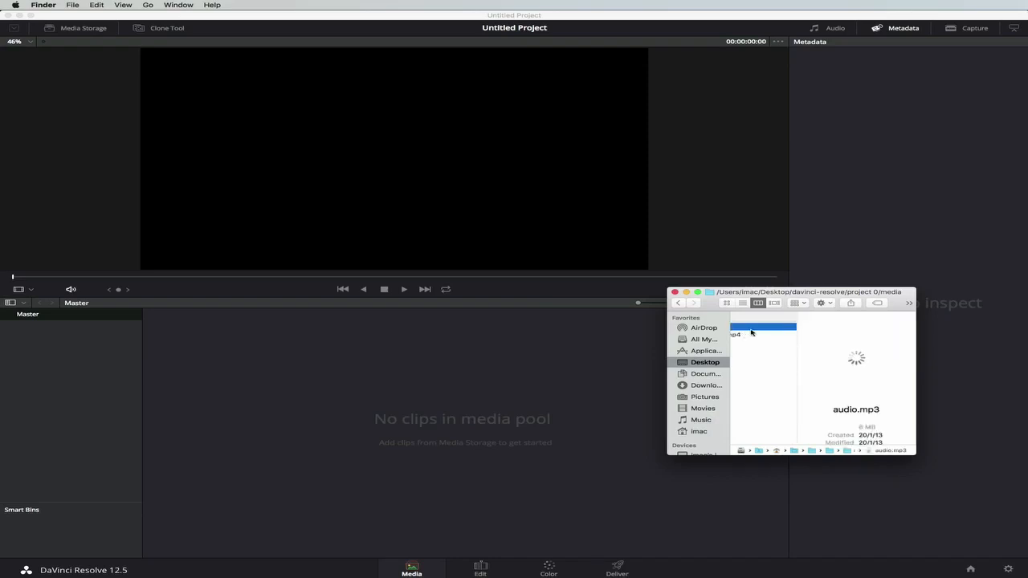
{"action": "left_click_drag", "start_coordinate": [765, 330], "coordinate": [461, 407]}
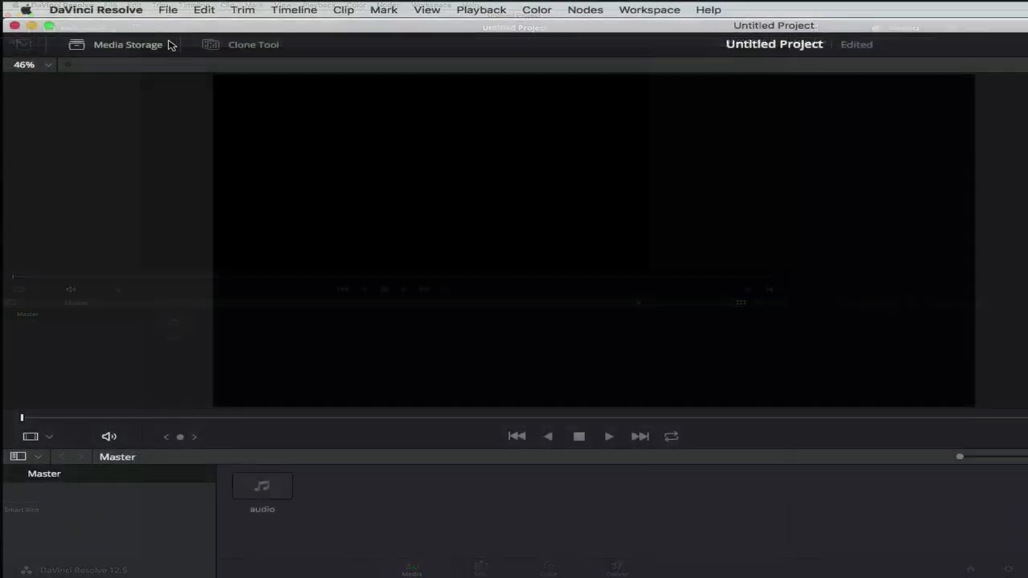
Set the playback frame rate to 30 frames per second in the master project settings and save them.
{"action": "left_click", "coordinate": [170, 10]}
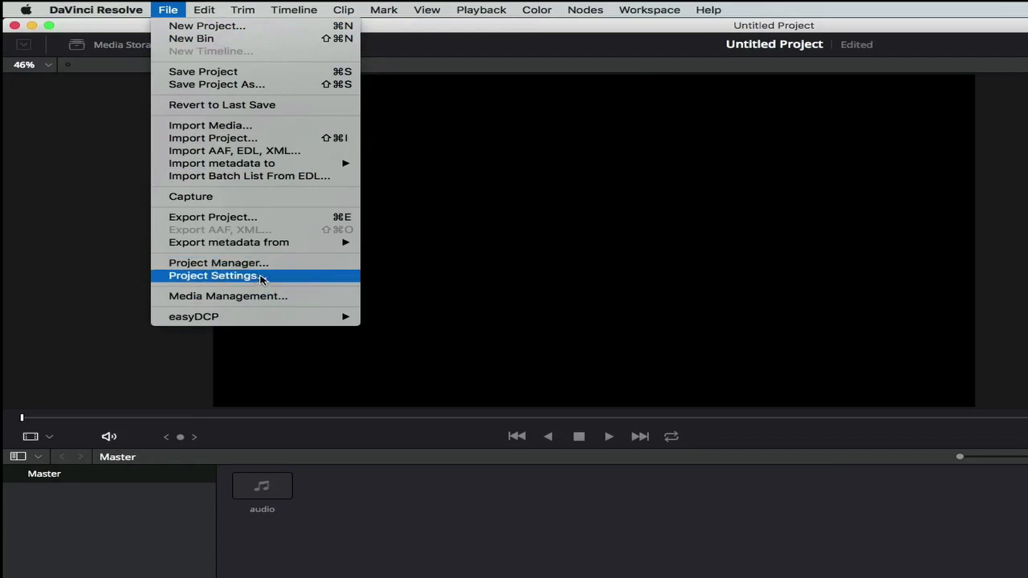
{"action": "left_click", "coordinate": [259, 278]}
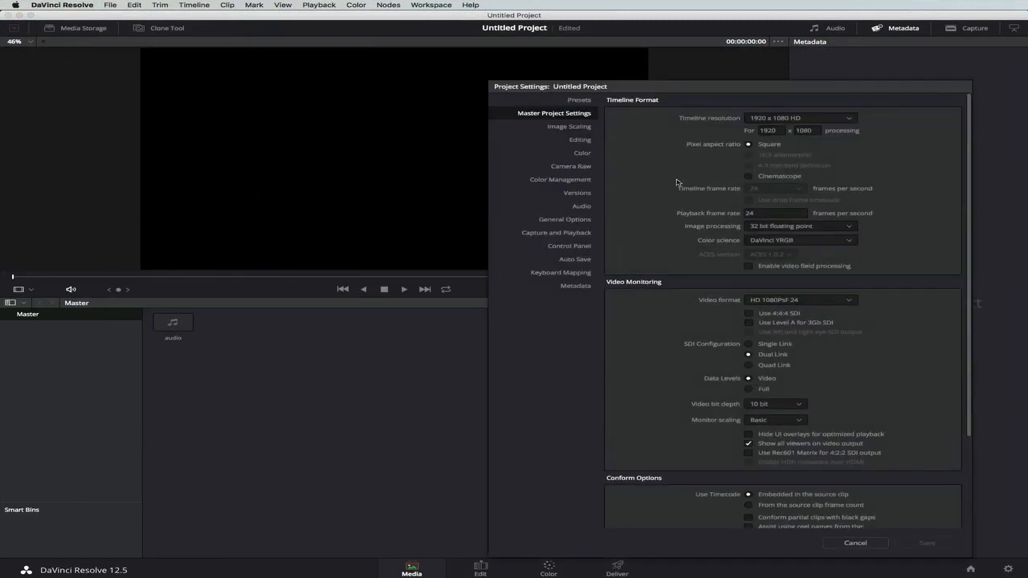
{"action": "left_click_drag", "start_coordinate": [882, 90], "coordinate": [744, 73]}
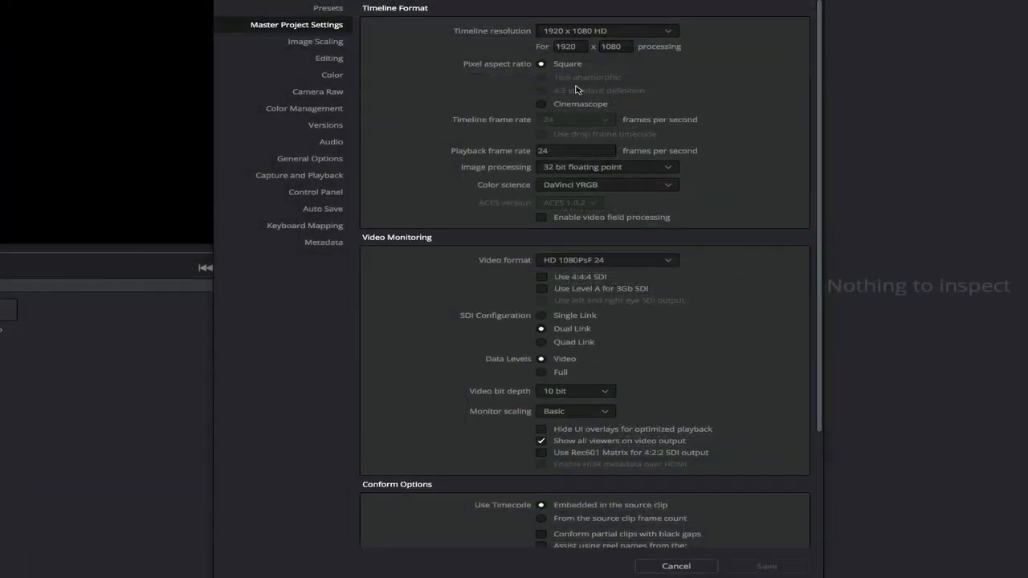
{"action": "left_click", "coordinate": [586, 150]}
{"action": "left_click_drag", "start_coordinate": [566, 150], "coordinate": [463, 149]}
{"action": "type", "text": "30"}
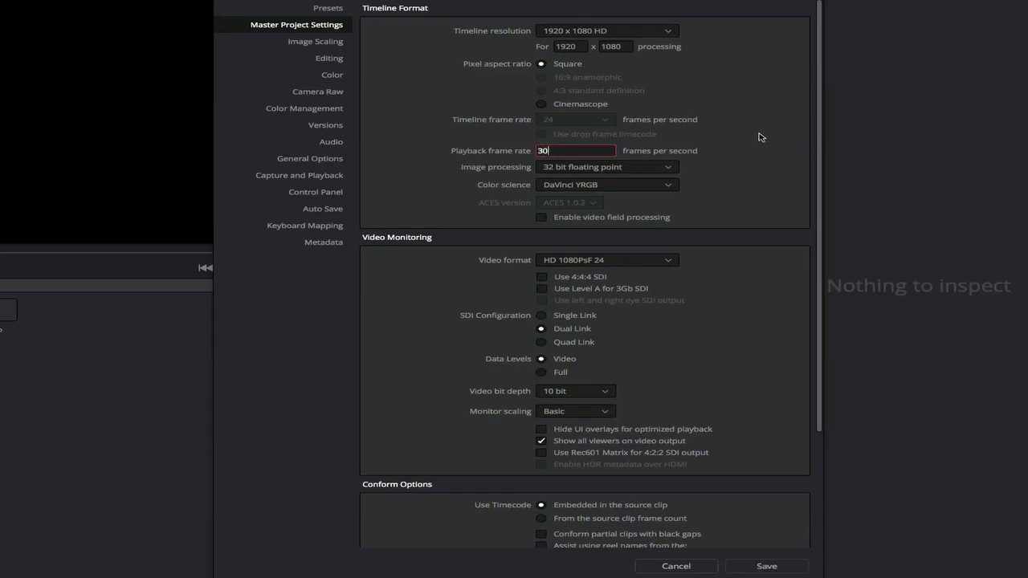
{"action": "key", "text": "Return"}
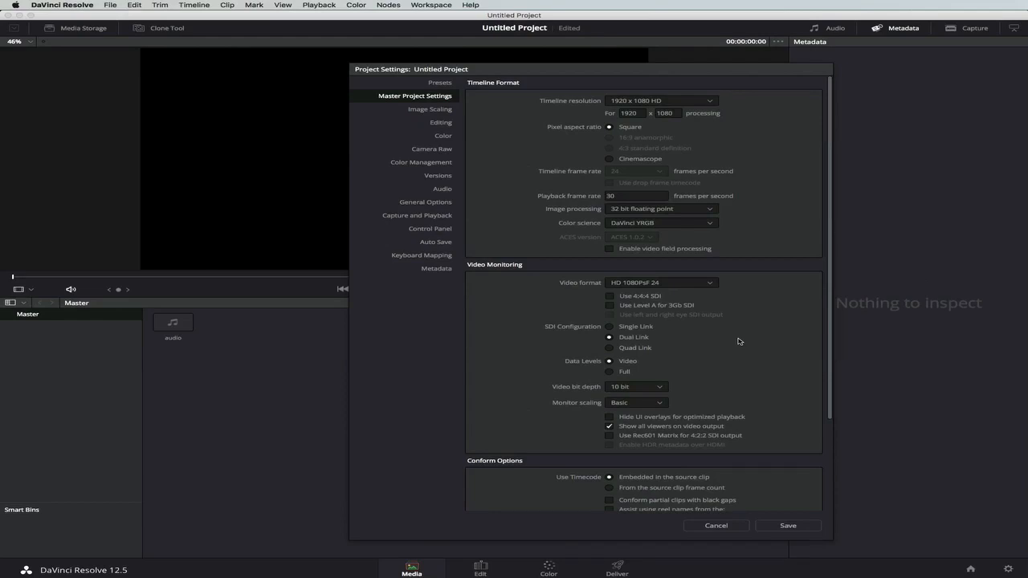
{"action": "left_click", "coordinate": [793, 528]}
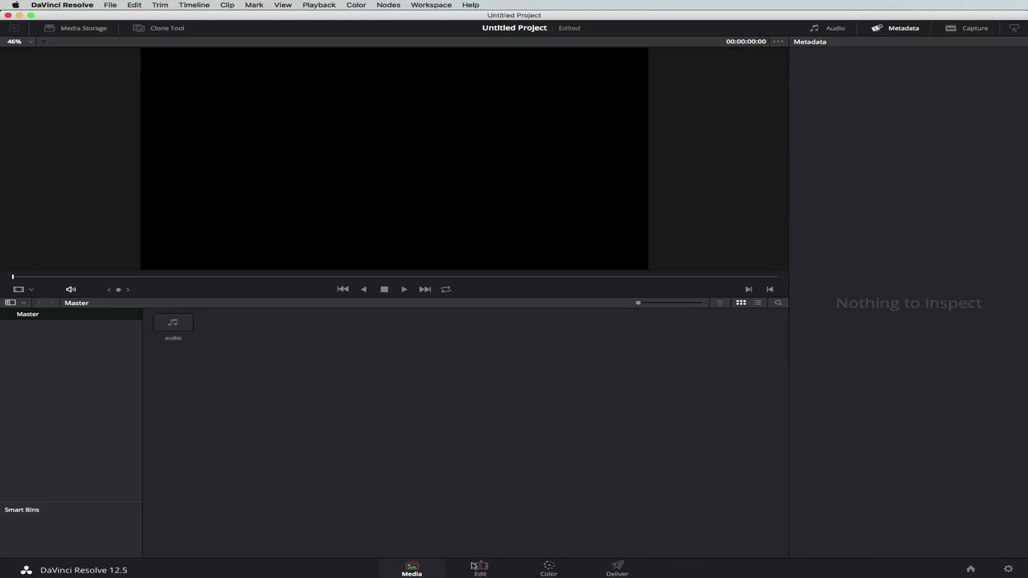
Preview the first few seconds of the audio clip from the media pool and stop playback.
{"action": "left_click", "coordinate": [192, 329]}
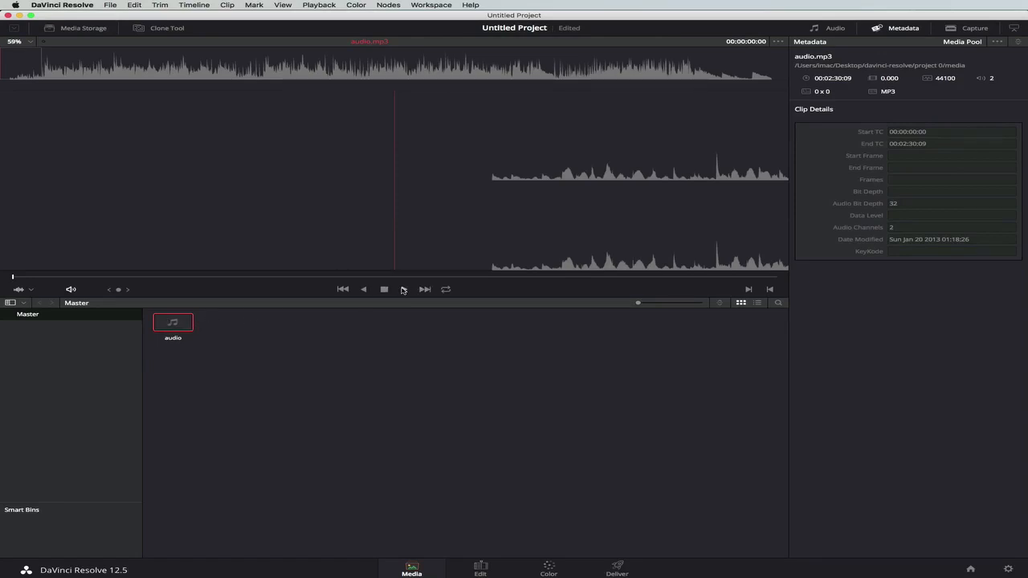
{"action": "left_click", "coordinate": [404, 290]}
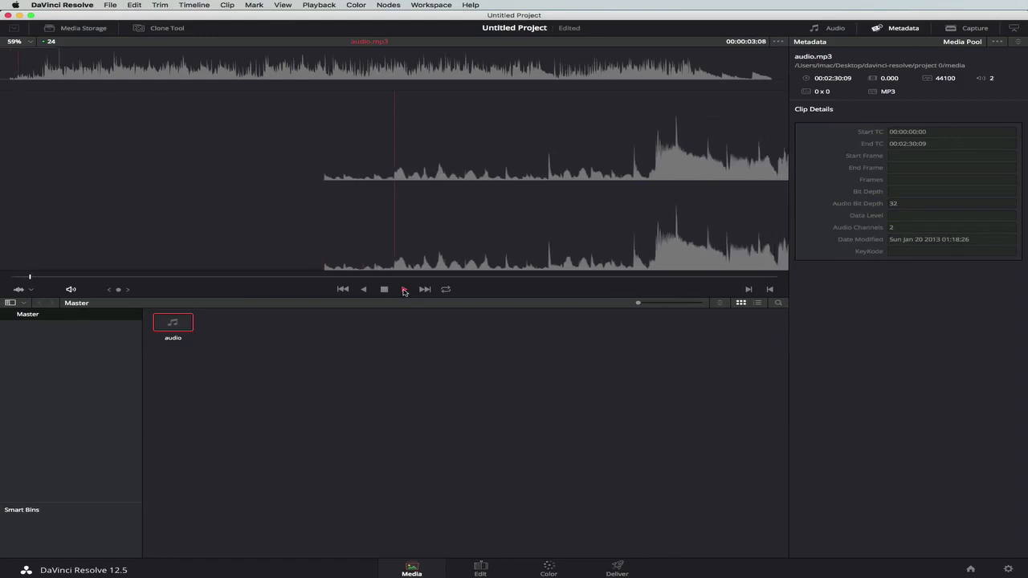
{"action": "left_click", "coordinate": [384, 289]}
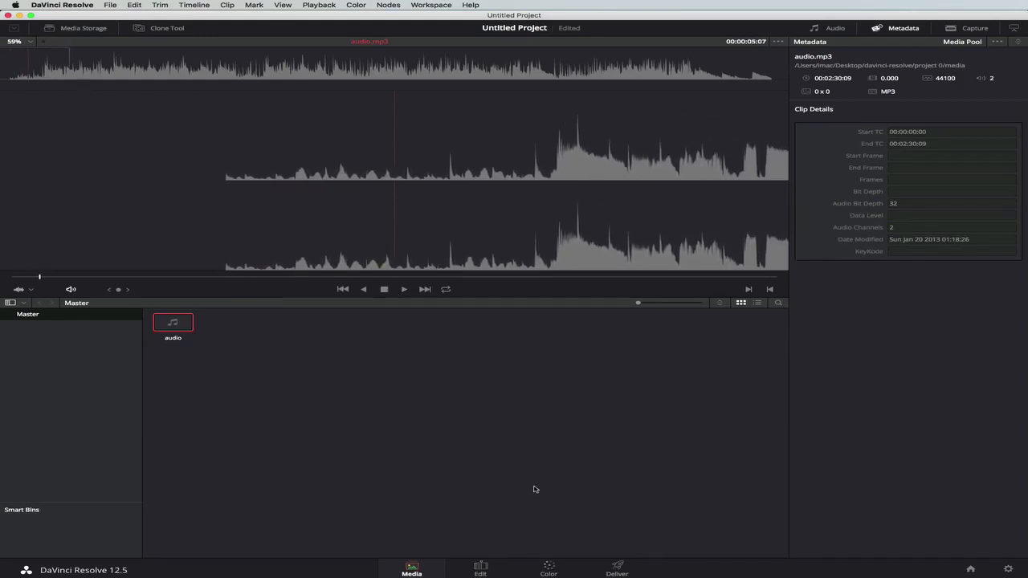
Switch to the Edit page and look through the media pool and the effects library's transitions, titles and generators.
{"action": "left_click", "coordinate": [480, 569]}
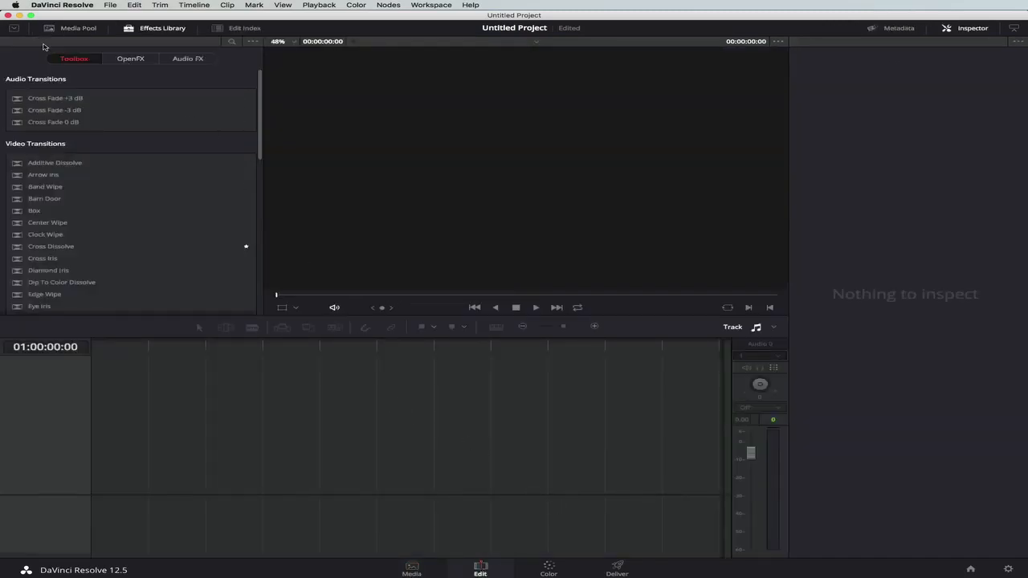
{"action": "left_click", "coordinate": [66, 29]}
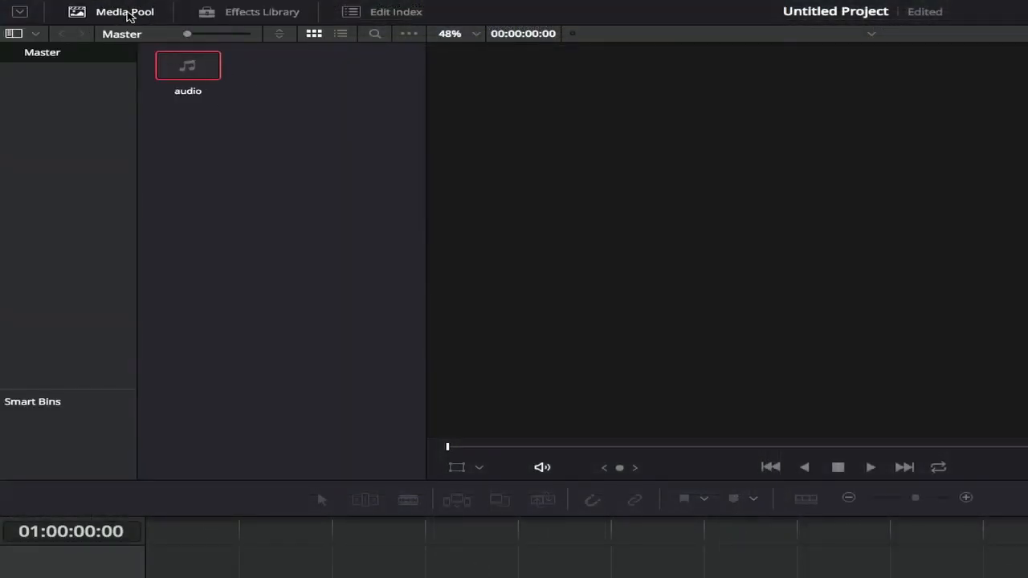
{"action": "left_click", "coordinate": [266, 15]}
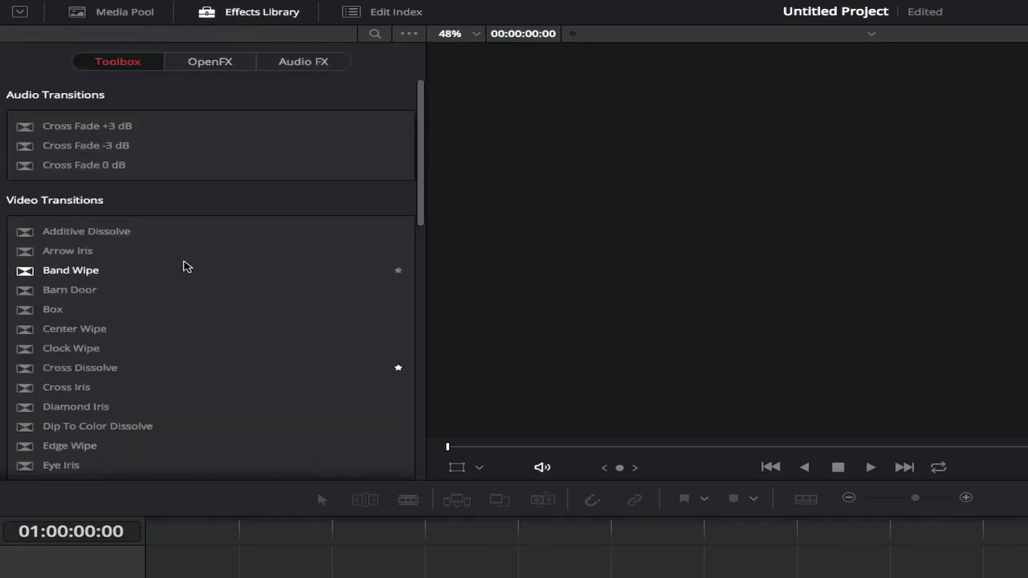
{"action": "scroll", "coordinate": [184, 266], "scroll_direction": "down", "scroll_amount": 5}
{"action": "scroll", "coordinate": [184, 266], "scroll_direction": "down", "scroll_amount": 2}
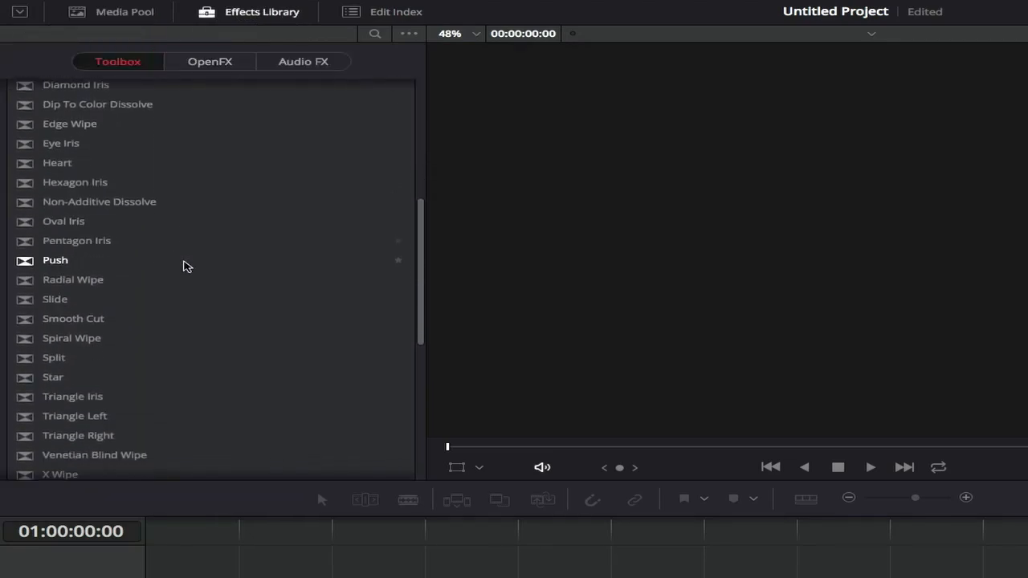
{"action": "scroll", "coordinate": [237, 343], "scroll_direction": "down", "scroll_amount": 5}
{"action": "scroll", "coordinate": [237, 343], "scroll_direction": "down", "scroll_amount": 4}
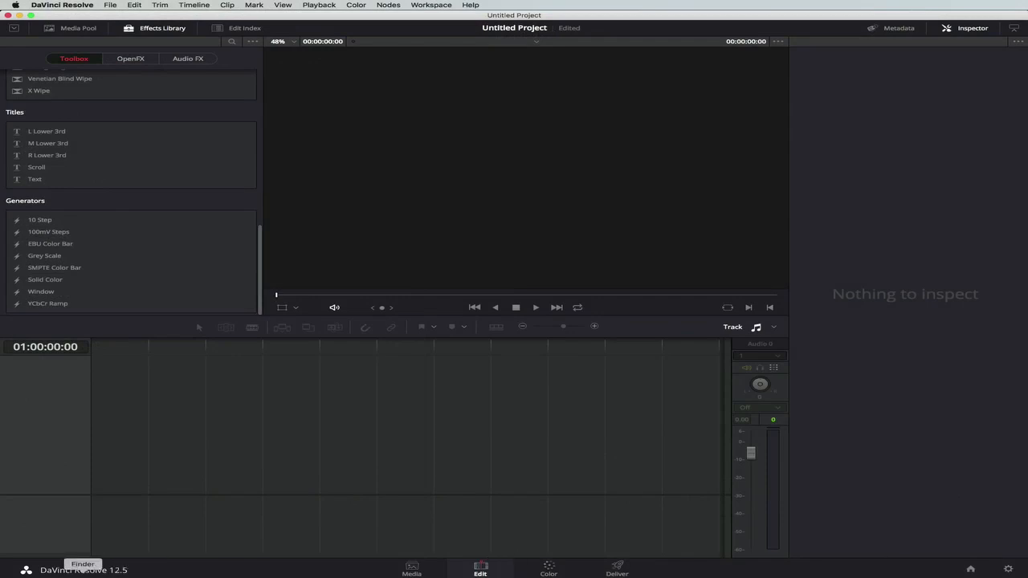
Switch to Finder and add bg-aqua.mp4 from the media folder to the start of the empty DaVinci Resolve timeline.
{"action": "left_click", "coordinate": [85, 575]}
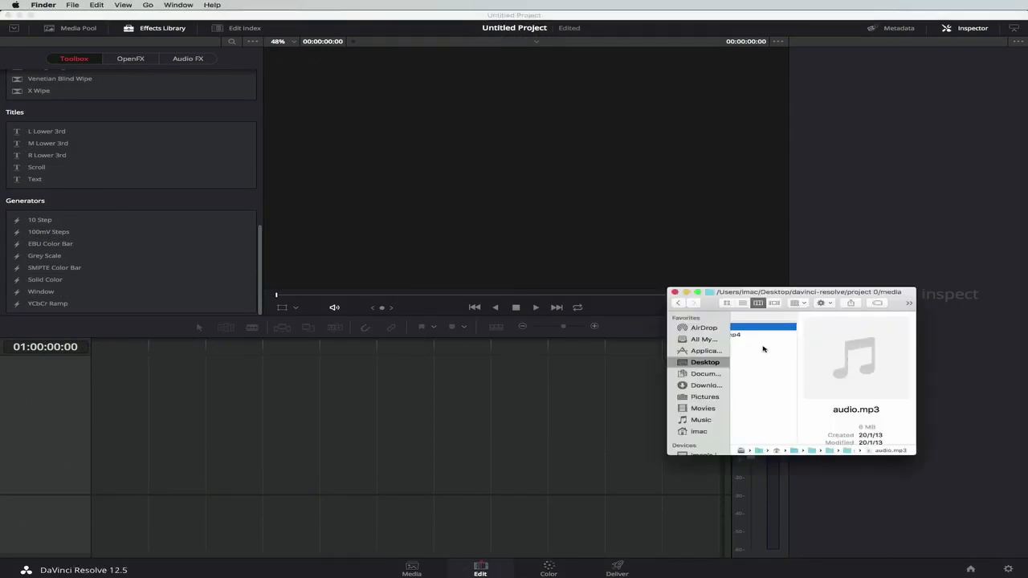
{"action": "scroll", "coordinate": [766, 350], "scroll_direction": "left", "scroll_amount": 5}
{"action": "left_click", "coordinate": [884, 335]}
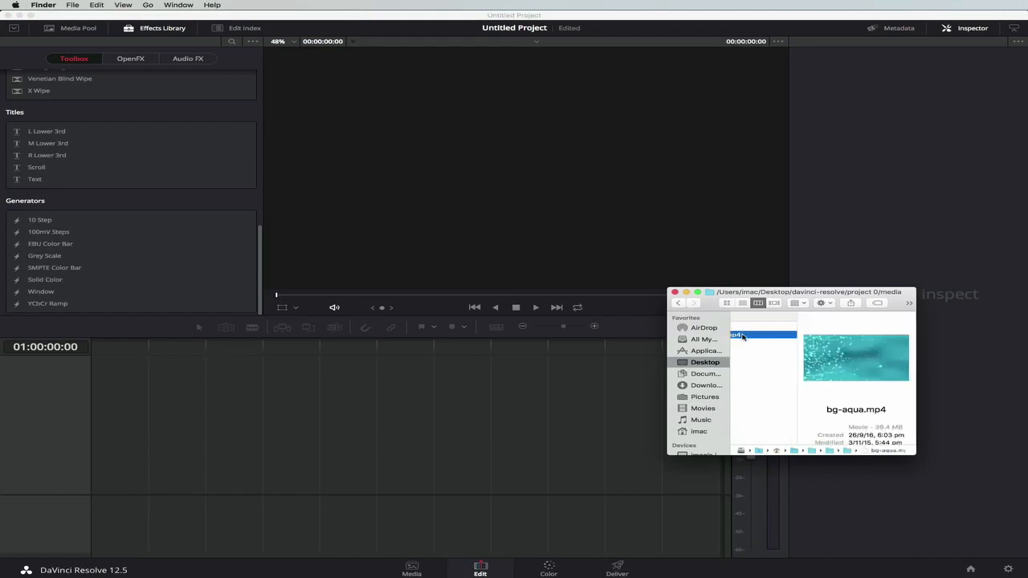
{"action": "left_click_drag", "start_coordinate": [743, 336], "coordinate": [93, 441]}
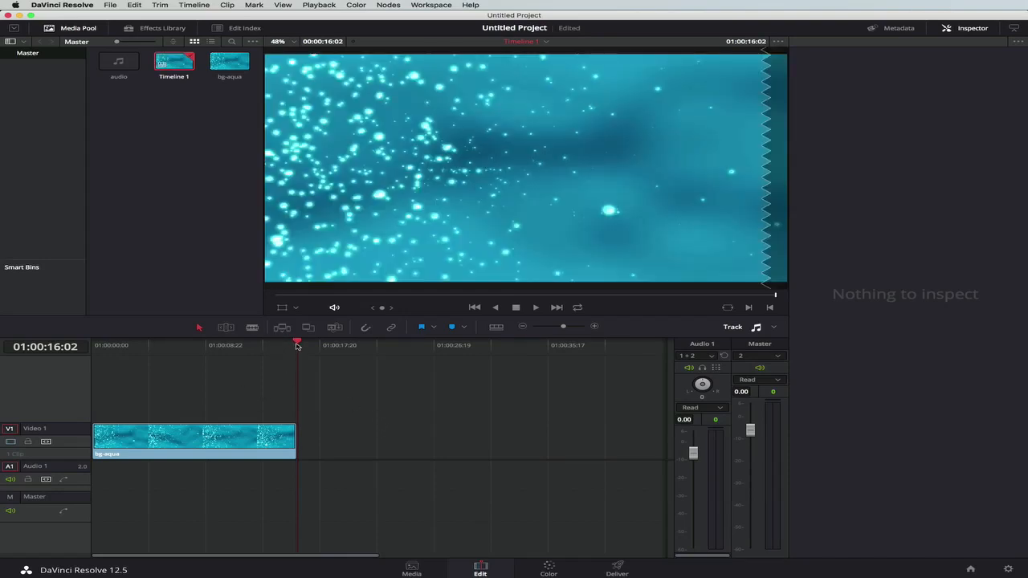
Scrub back to the start of the timeline and play the bg-aqua clip through.
{"action": "left_click_drag", "start_coordinate": [297, 346], "coordinate": [156, 345]}
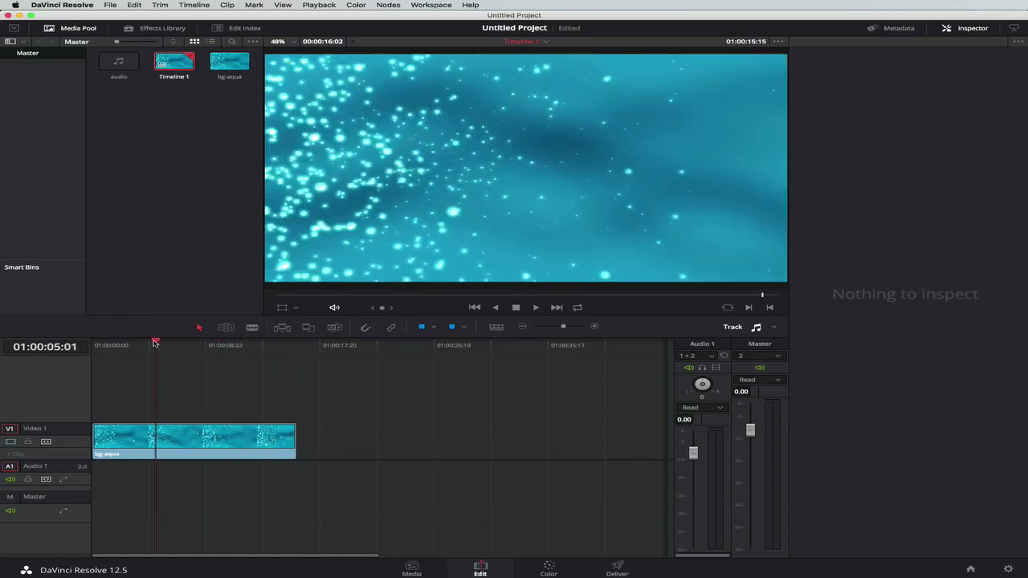
{"action": "left_click_drag", "start_coordinate": [156, 343], "coordinate": [39, 341]}
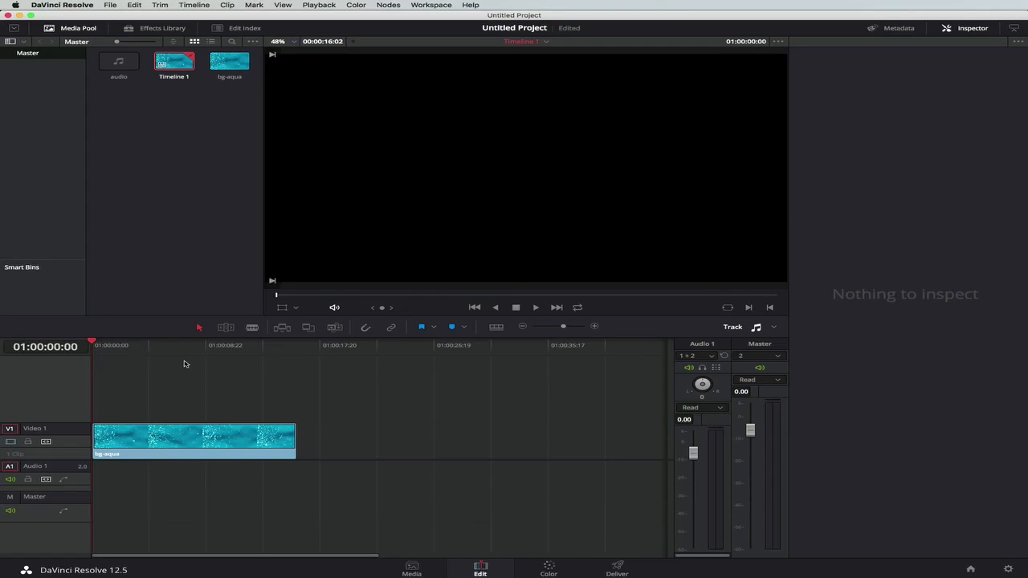
{"action": "key", "text": "space"}
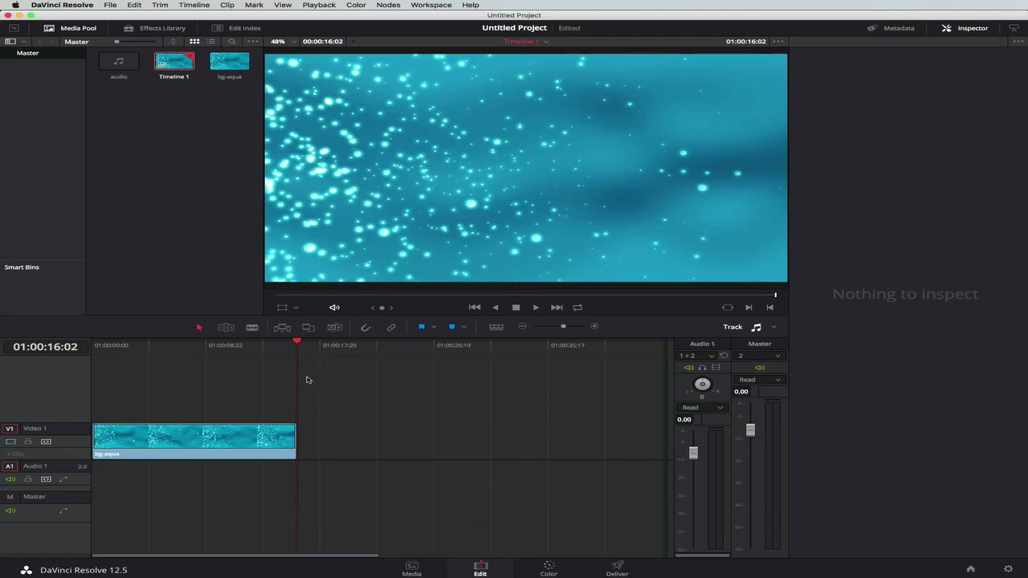
Select the bg-aqua clip on Video 1 and toggle the Inspector off and on, leaving its properties displayed.
{"action": "left_click", "coordinate": [181, 442]}
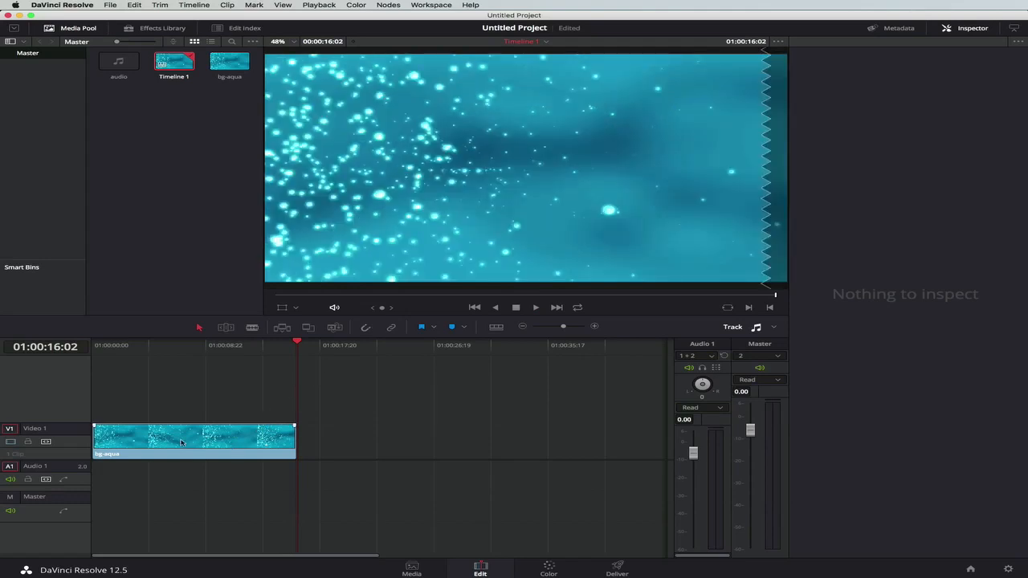
{"action": "left_click", "coordinate": [182, 442]}
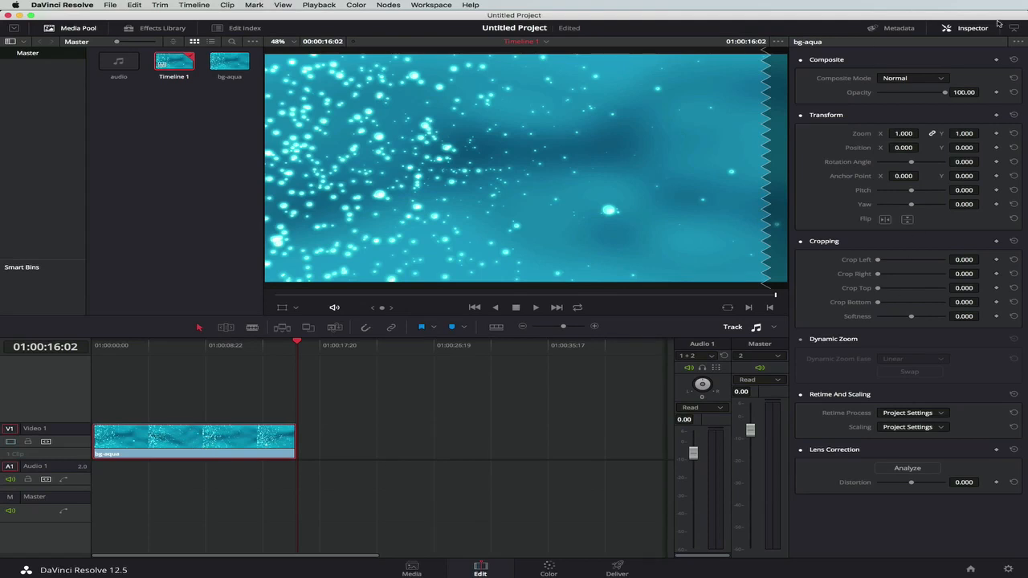
{"action": "left_click", "coordinate": [975, 29]}
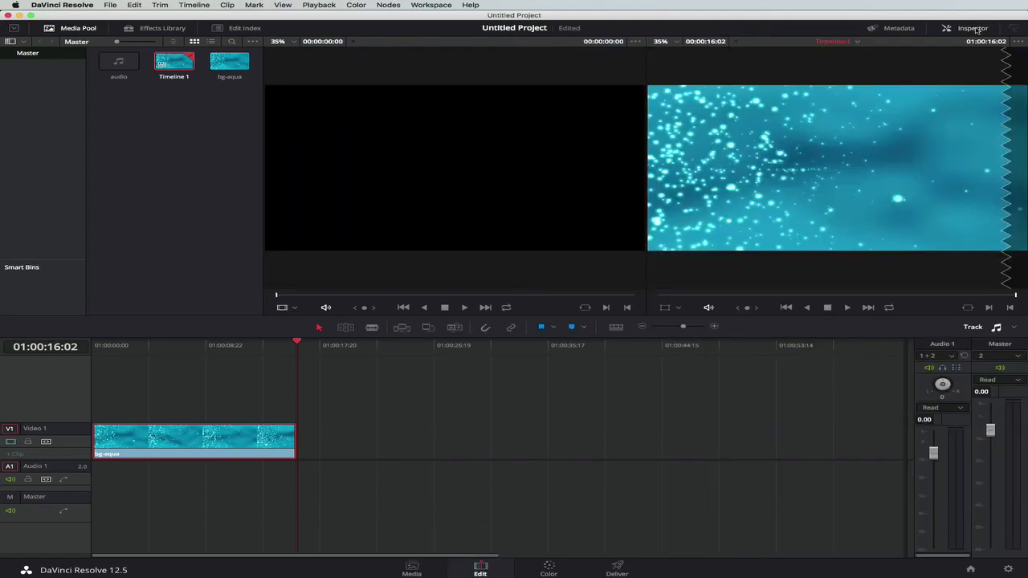
{"action": "left_click", "coordinate": [975, 29]}
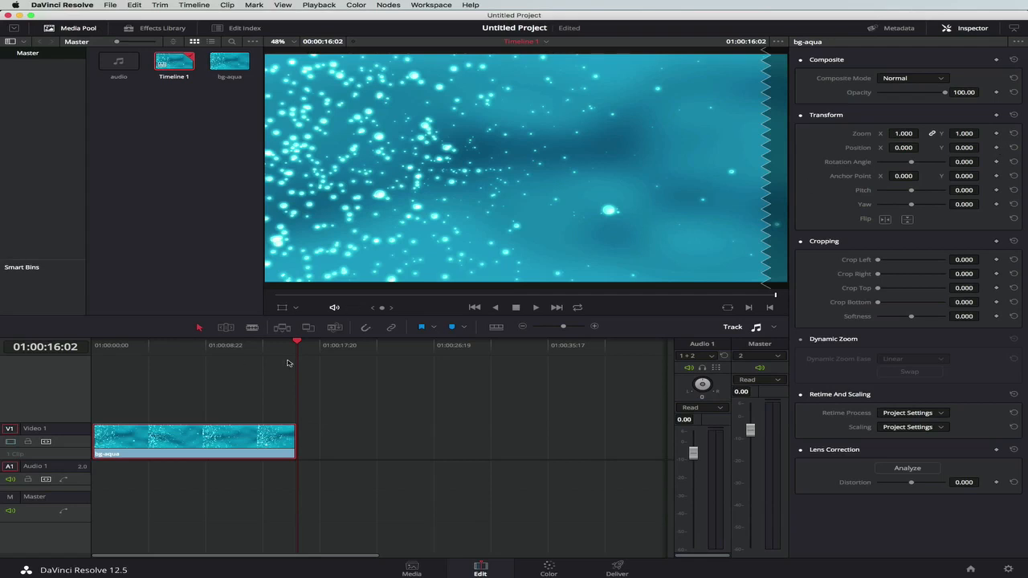
Add a Position keyframe to bg-aqua at 01:00:00:00 and move the clip off-screen to the left, to about X -1937, Y 10.
{"action": "left_click_drag", "start_coordinate": [298, 343], "coordinate": [93, 343]}
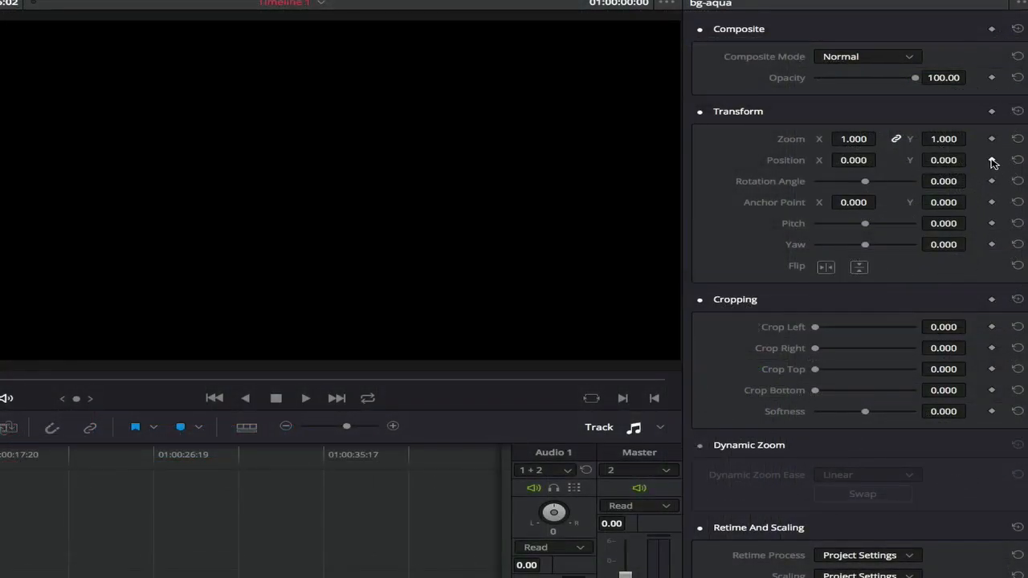
{"action": "left_click", "coordinate": [992, 159]}
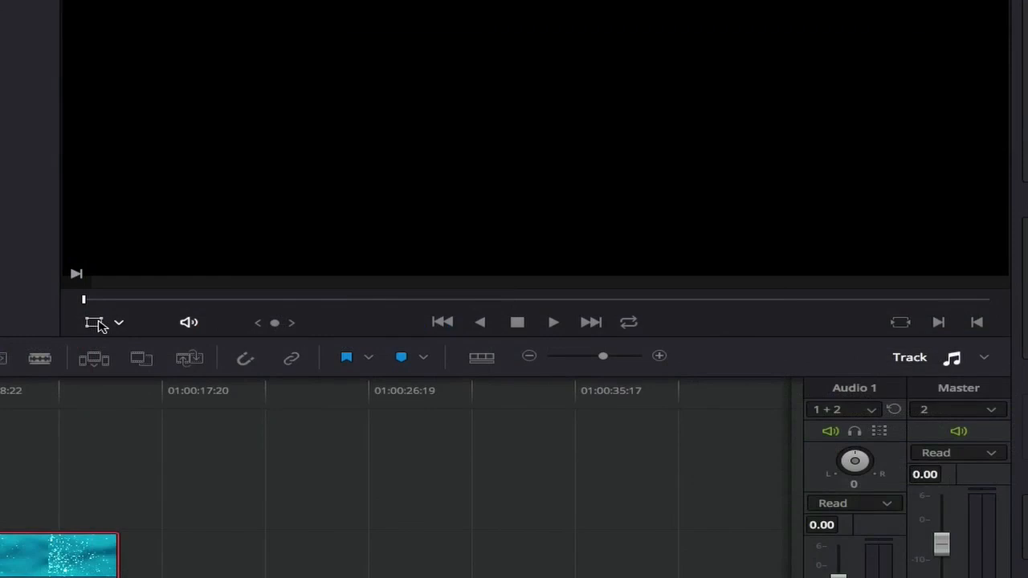
{"action": "left_click", "coordinate": [96, 323]}
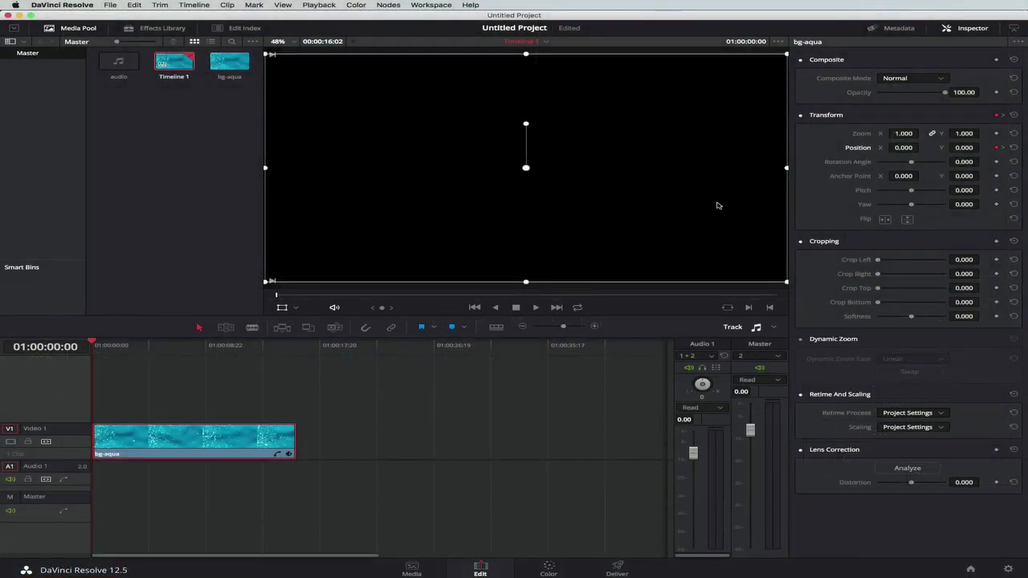
{"action": "left_click_drag", "start_coordinate": [717, 206], "coordinate": [230, 212]}
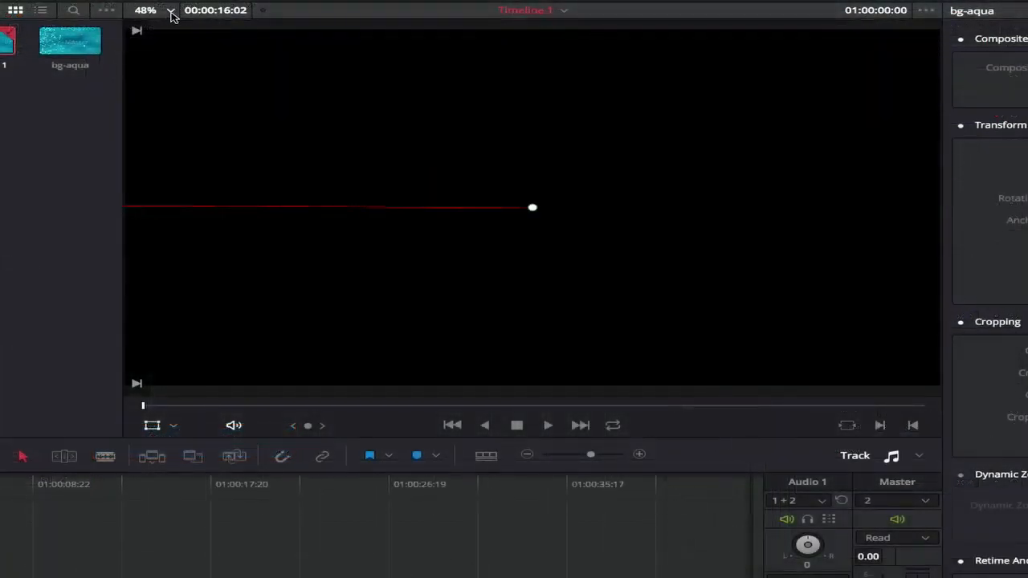
At 01:00:01:14, move the bg-aqua clip back into frame in the viewer, to about X -13, Y -10.
{"action": "left_click", "coordinate": [294, 42]}
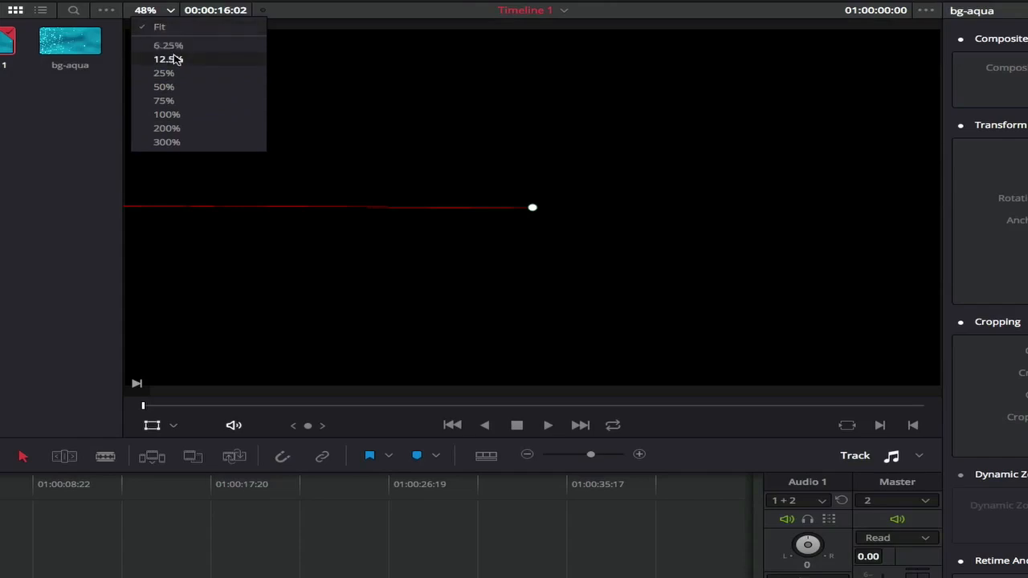
{"action": "left_click", "coordinate": [173, 86]}
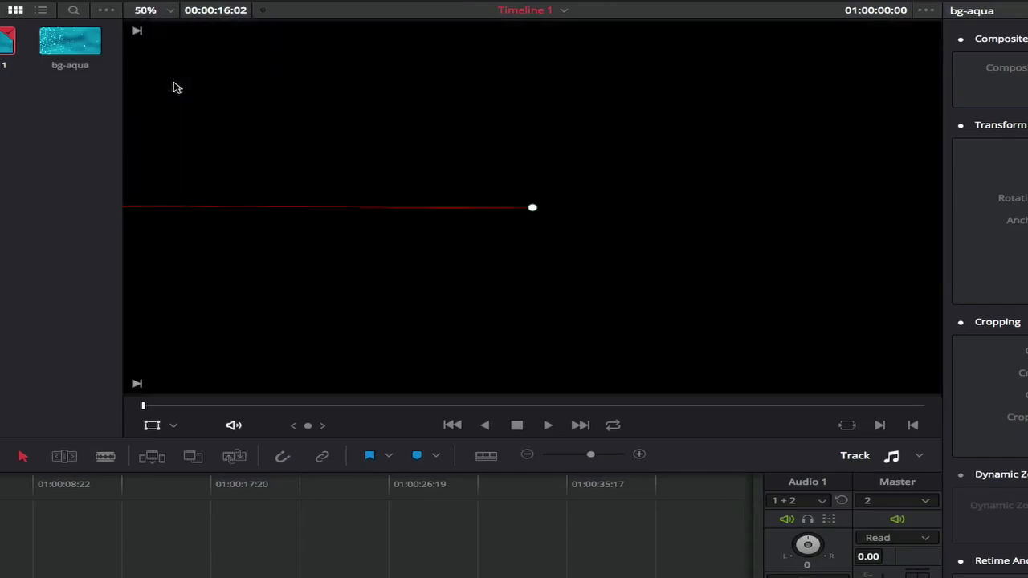
{"action": "left_click", "coordinate": [152, 9]}
{"action": "left_click", "coordinate": [172, 72]}
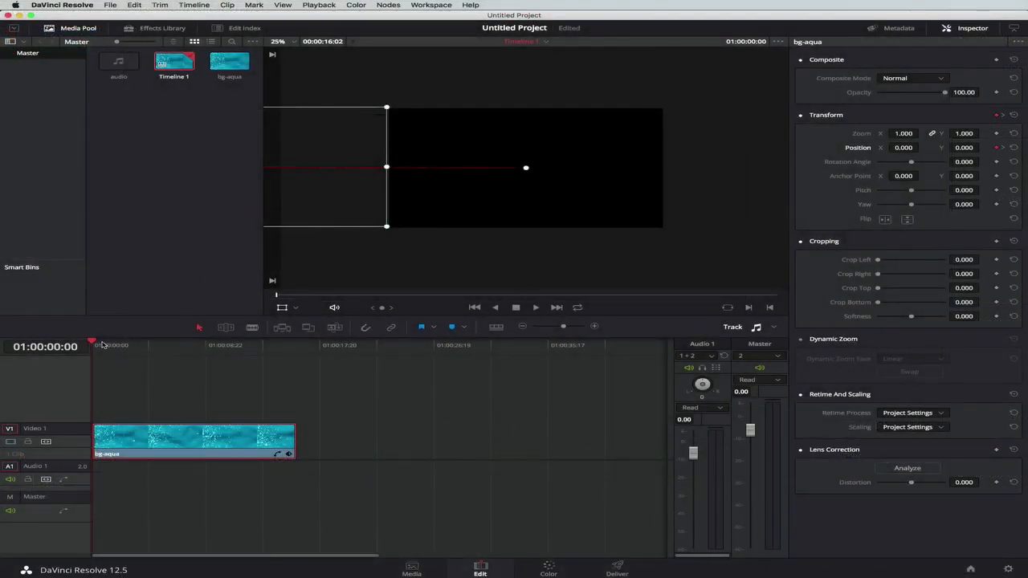
{"action": "left_click_drag", "start_coordinate": [94, 344], "coordinate": [113, 343]}
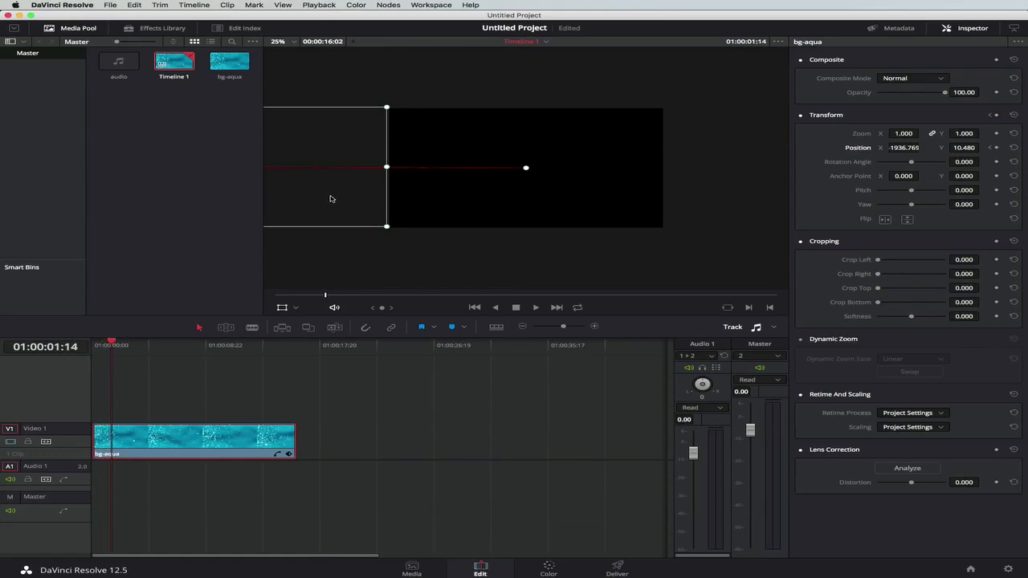
{"action": "left_click_drag", "start_coordinate": [330, 199], "coordinate": [605, 201]}
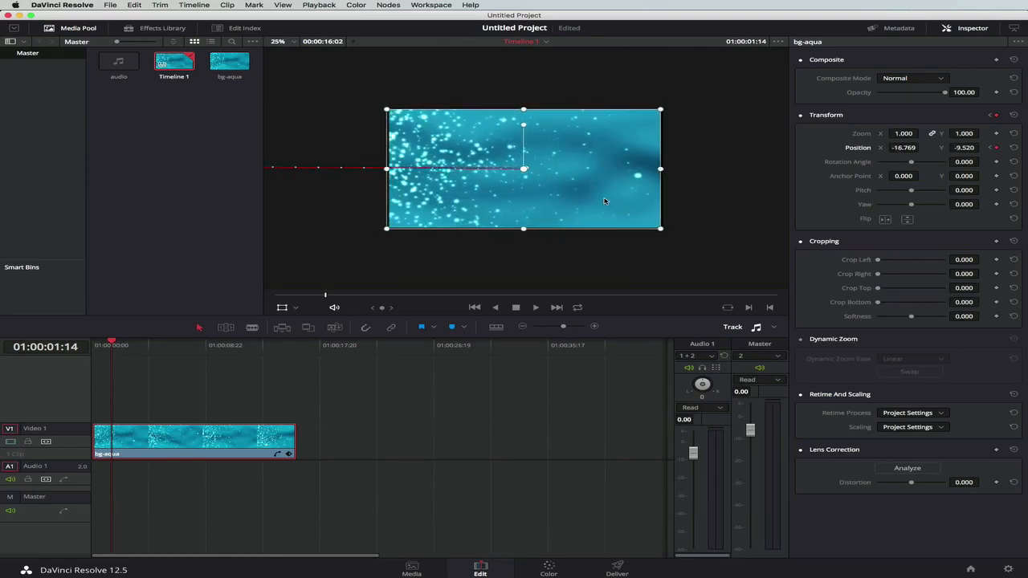
{"action": "left_click_drag", "start_coordinate": [583, 206], "coordinate": [584, 206]}
Fit the viewer to the frame and set bg-aqua's Position X and Y to exactly 0 at 01:00:01:14.
{"action": "left_click", "coordinate": [284, 41]}
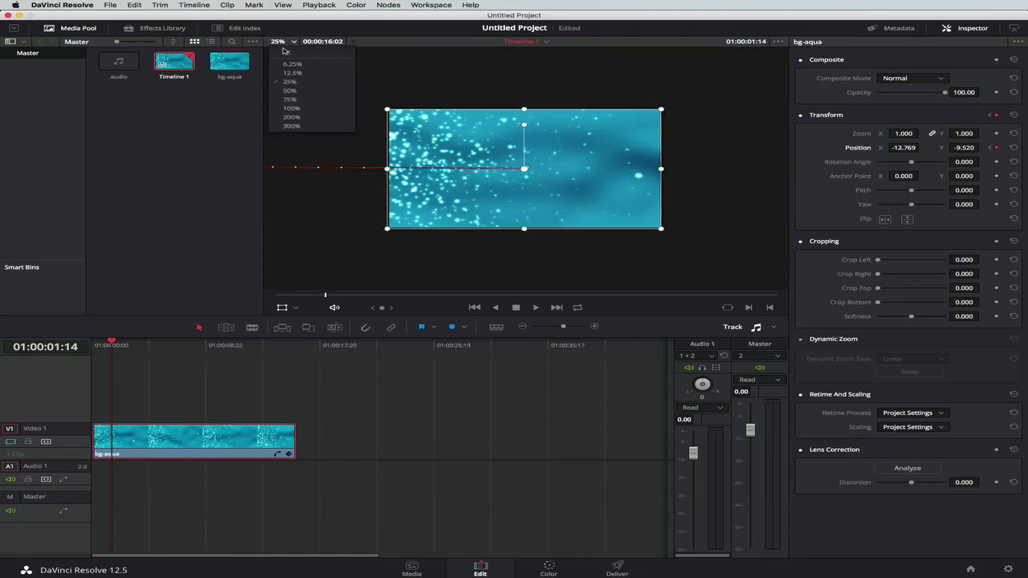
{"action": "left_click", "coordinate": [286, 50]}
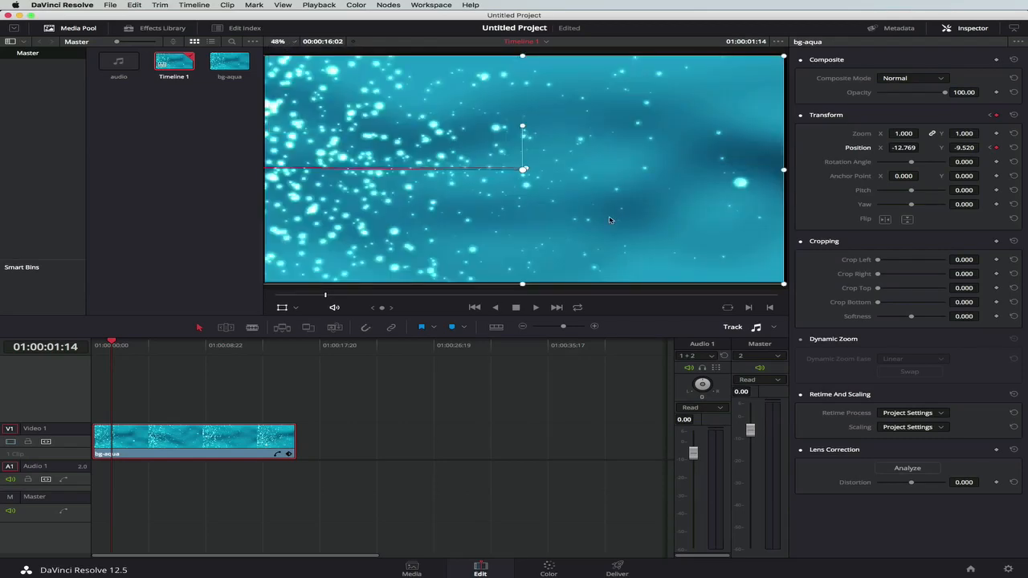
{"action": "left_click_drag", "start_coordinate": [609, 219], "coordinate": [608, 216]}
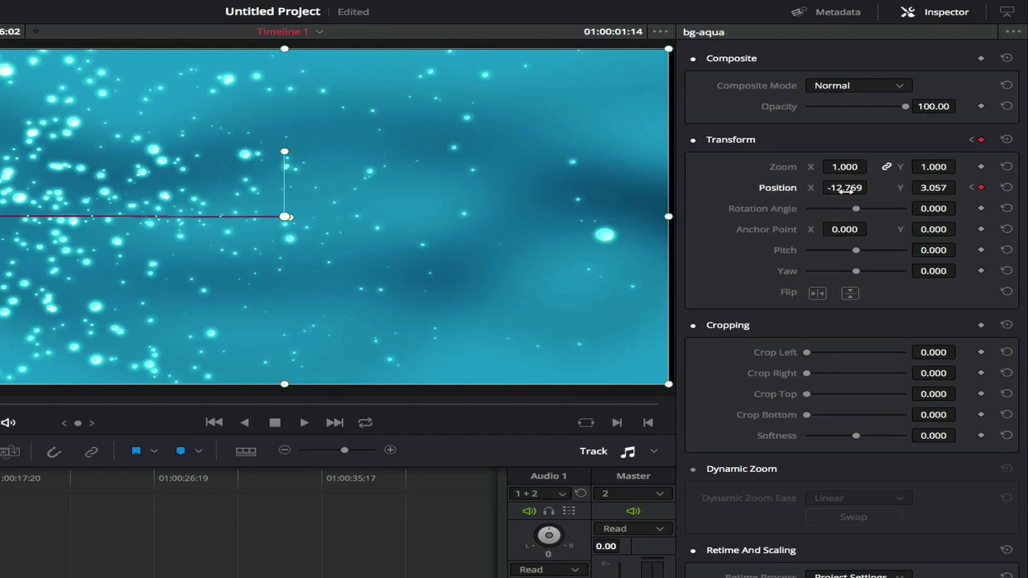
{"action": "left_click", "coordinate": [845, 190]}
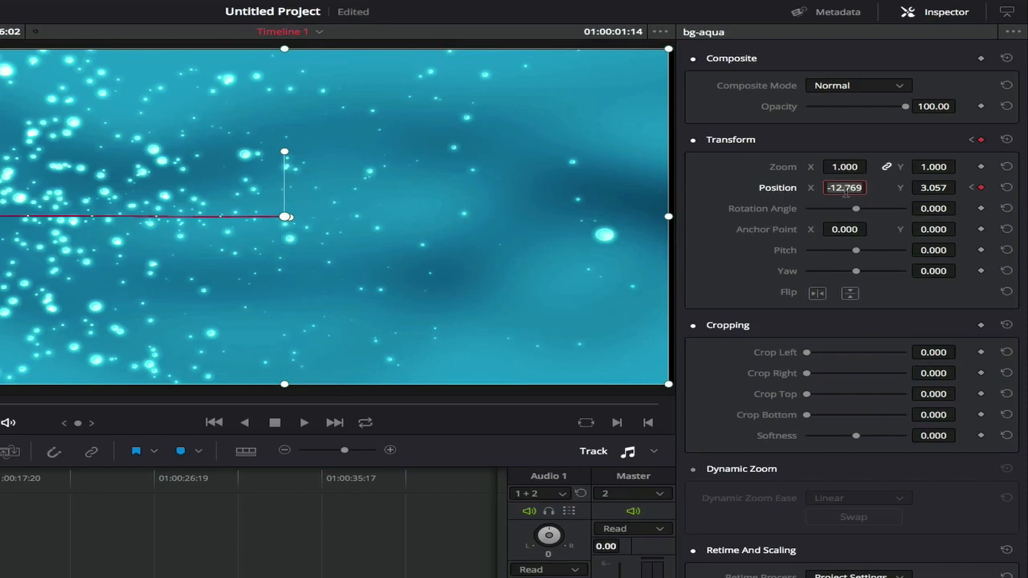
{"action": "type", "text": "0"}
{"action": "key", "text": "Return"}
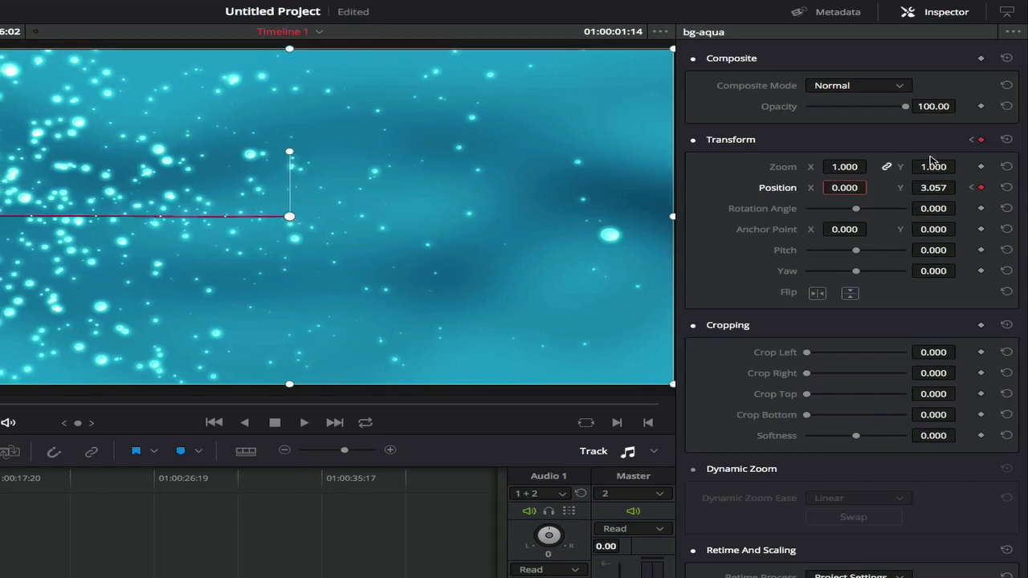
{"action": "left_click", "coordinate": [925, 188]}
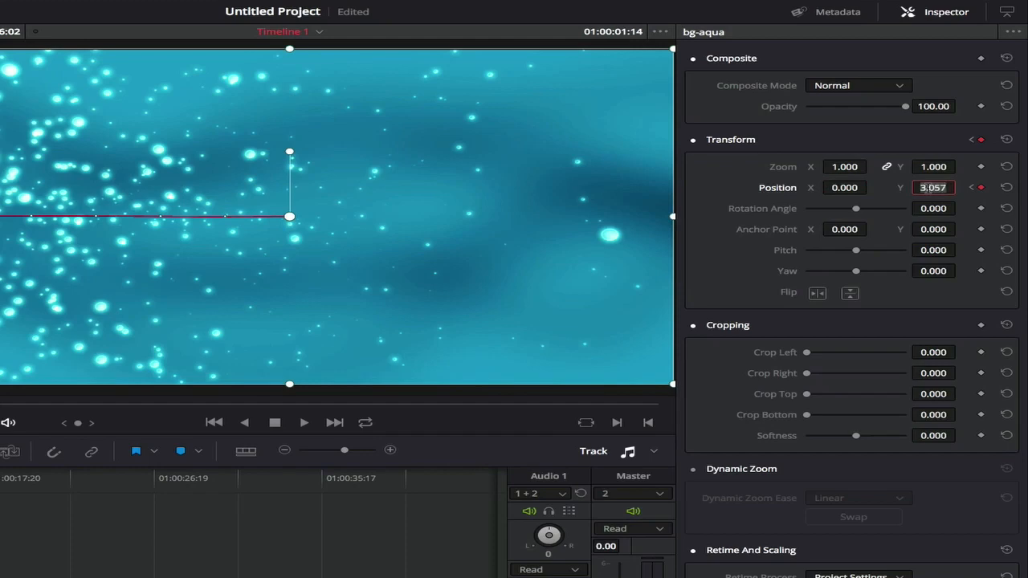
{"action": "type", "text": "0"}
{"action": "key", "text": "Return"}
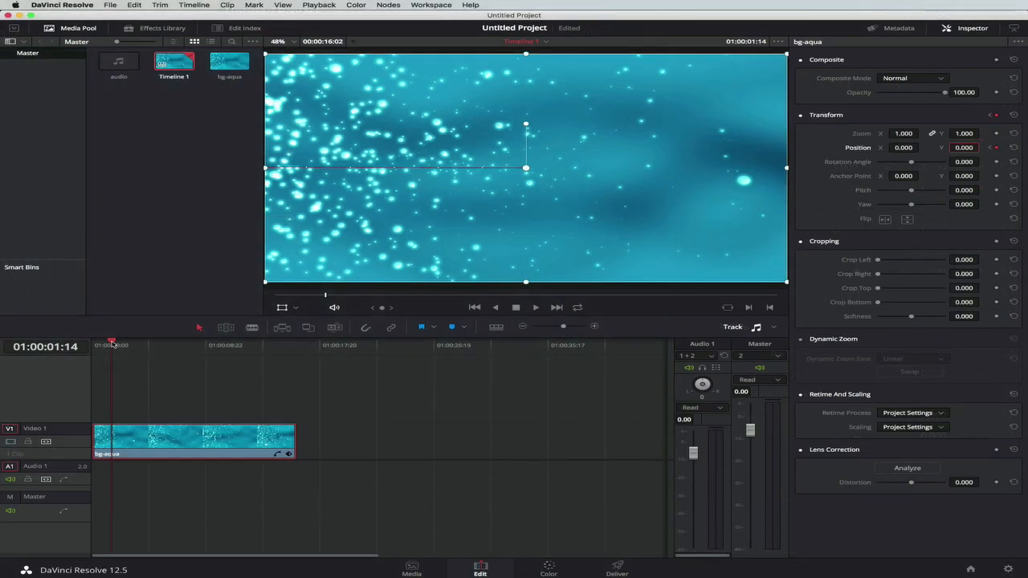
Play the bg-aqua slide-in animation from the start of the timeline.
{"action": "left_click_drag", "start_coordinate": [111, 343], "coordinate": [66, 345]}
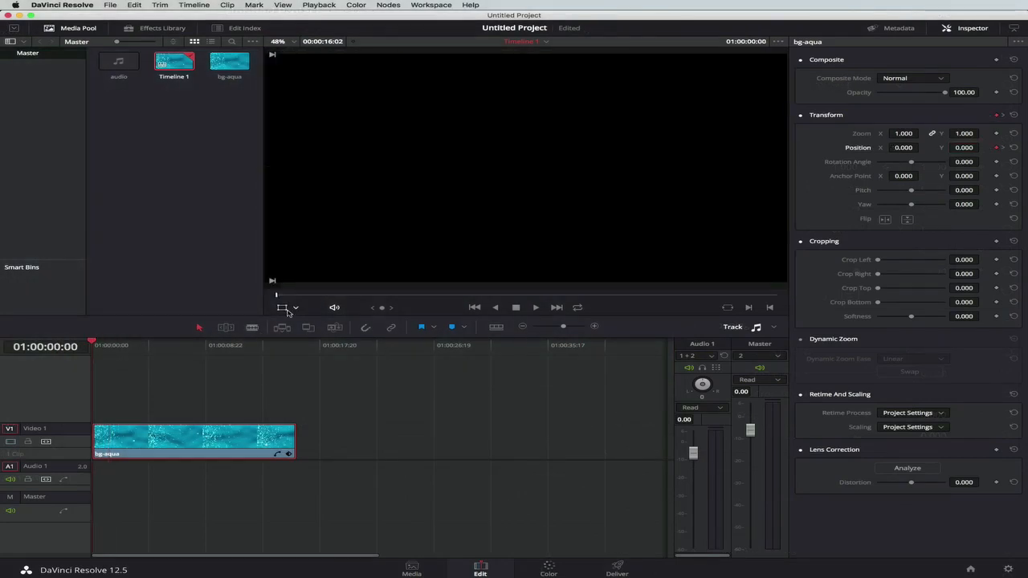
{"action": "key", "text": "space"}
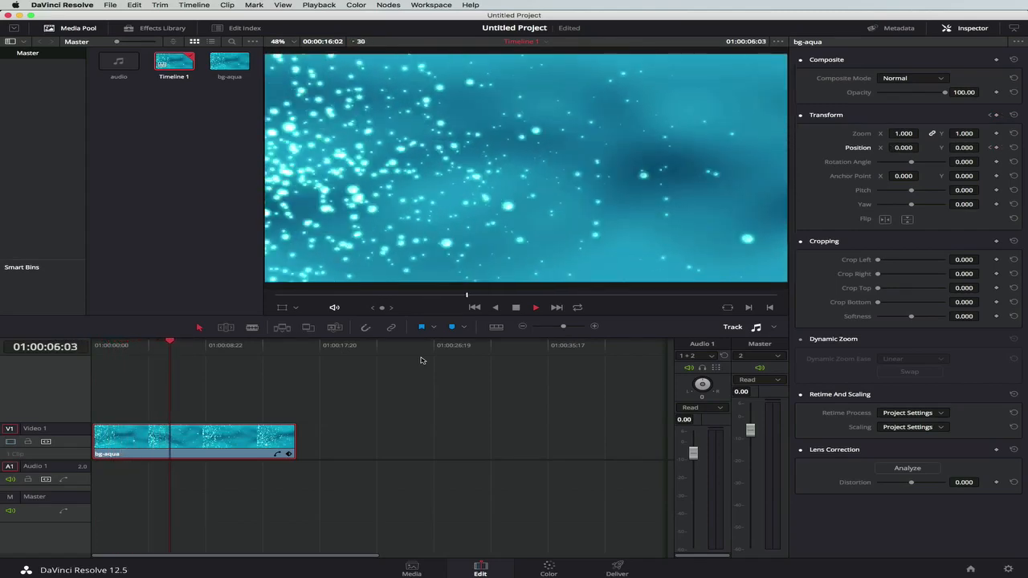
{"action": "key", "text": "space"}
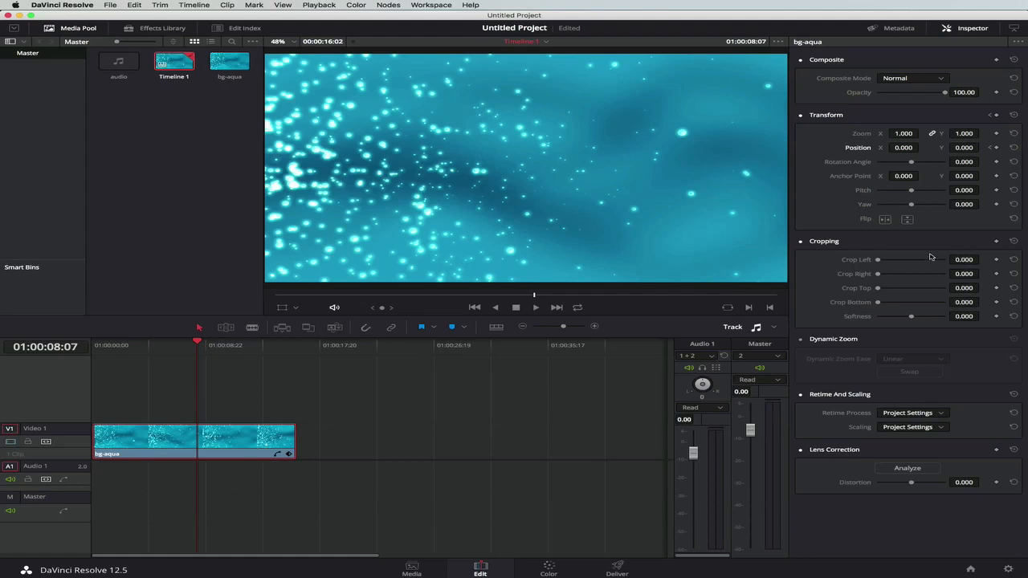
Add a second bg-aqua clip from the media pool on a new Video 2 track, starting where the first clip ends.
{"action": "right_click", "coordinate": [250, 442]}
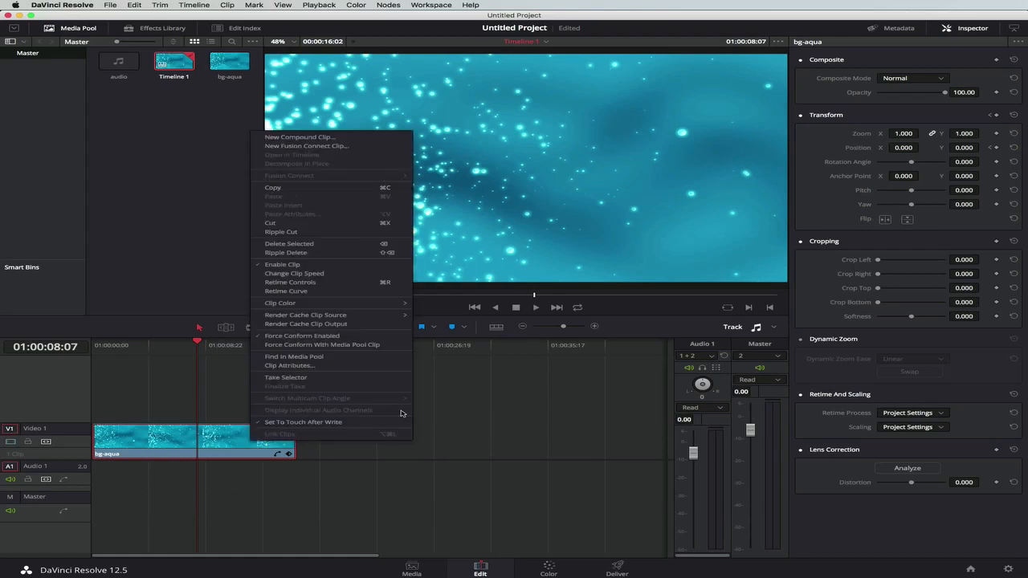
{"action": "left_click", "coordinate": [448, 411]}
{"action": "left_click", "coordinate": [226, 76]}
{"action": "left_click_drag", "start_coordinate": [226, 76], "coordinate": [334, 414]}
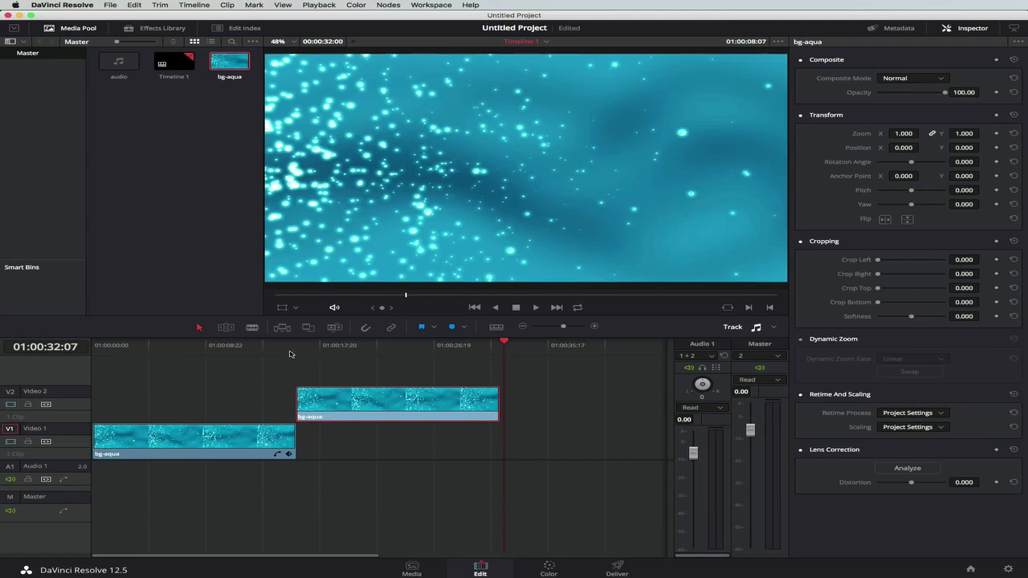
Nudge the bg-aqua clip on Video 2 slightly later, just past the end of the Video 1 clip, and play it briefly.
{"action": "left_click", "coordinate": [292, 354]}
{"action": "left_click_drag", "start_coordinate": [563, 327], "coordinate": [563, 330]}
{"action": "left_click_drag", "start_coordinate": [450, 412], "coordinate": [455, 411]}
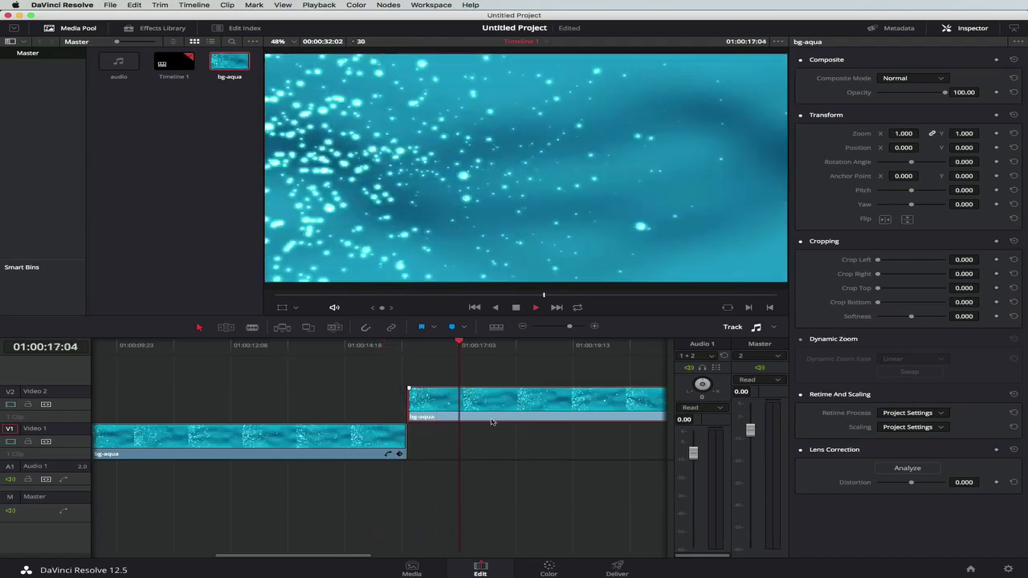
{"action": "key", "text": "space"}
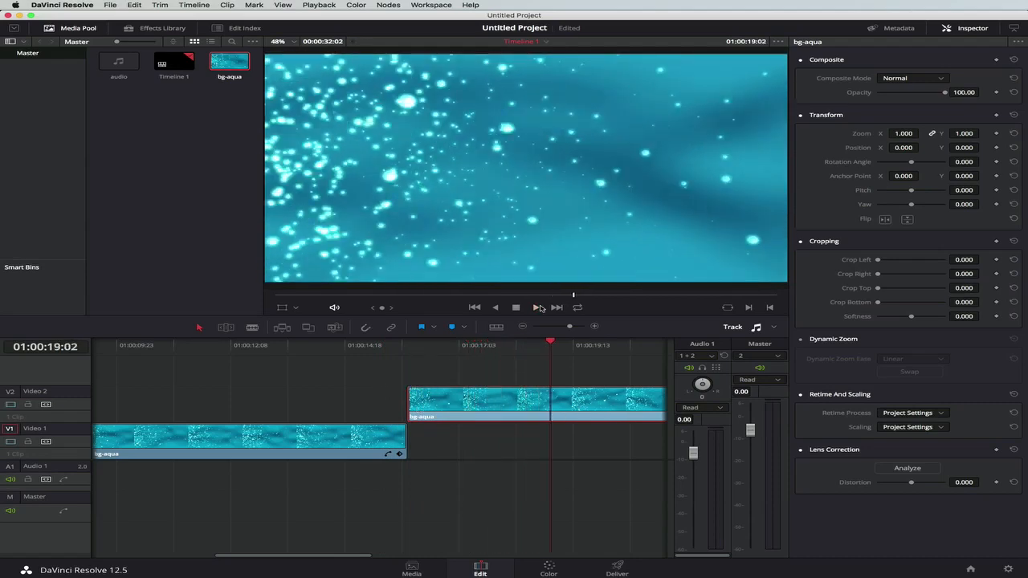
Paste two more copies of bg-aqua back to back on Video 2 from 01:00:32:01, and return the playhead to the timeline start.
{"action": "left_click_drag", "start_coordinate": [575, 330], "coordinate": [562, 329]}
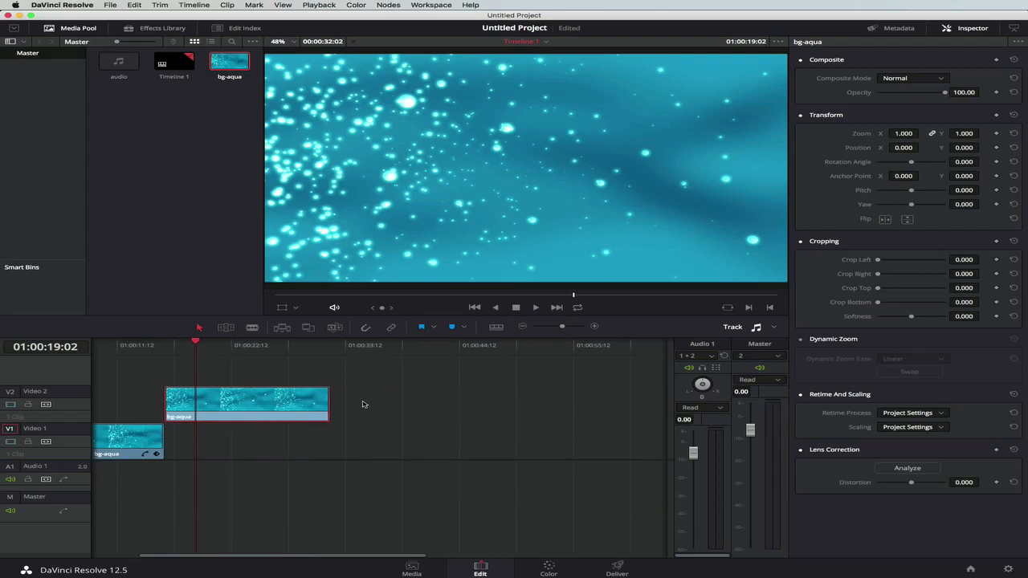
{"action": "left_click", "coordinate": [330, 351]}
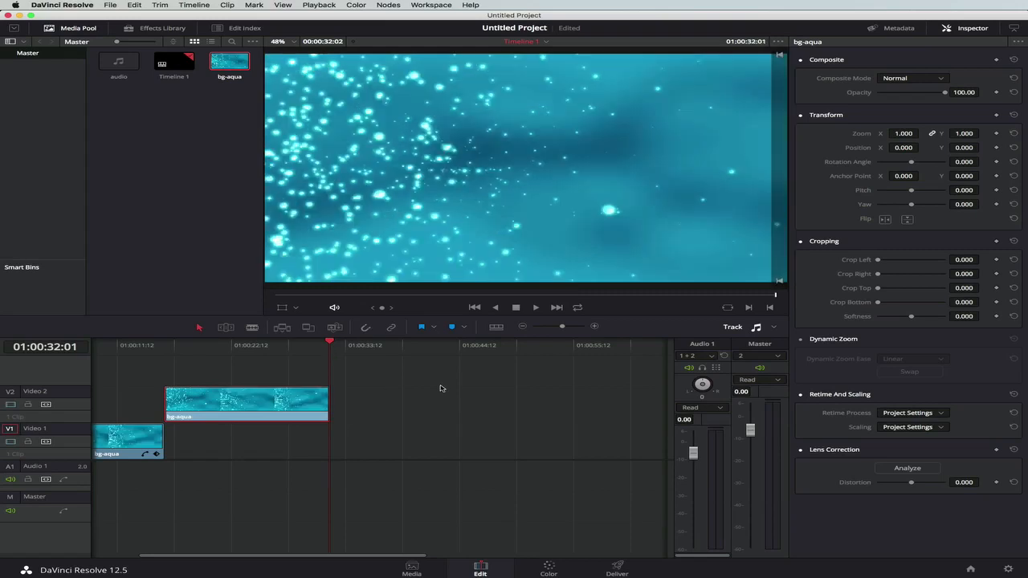
{"action": "key", "text": "super+v"}
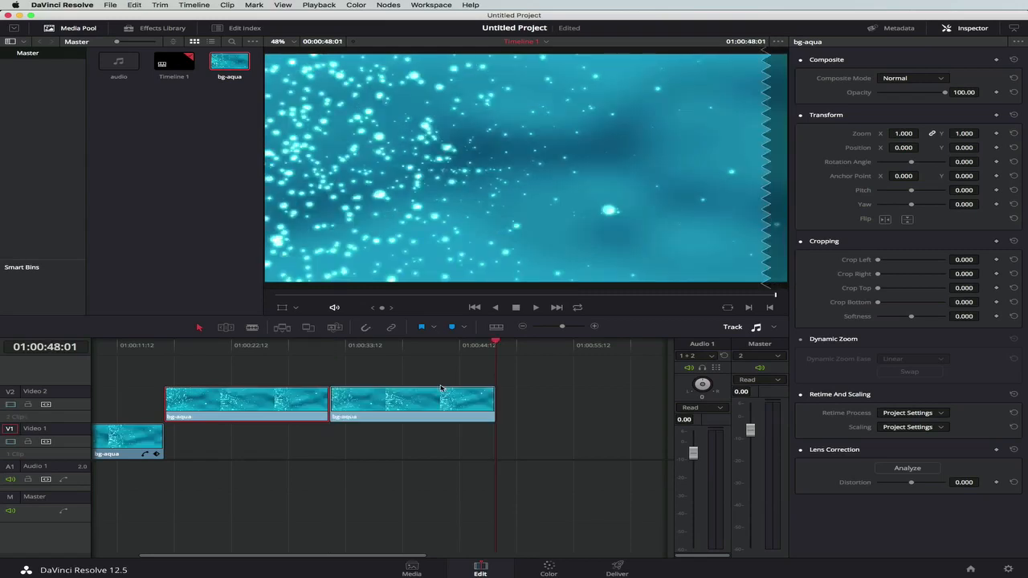
{"action": "key", "text": "super+v"}
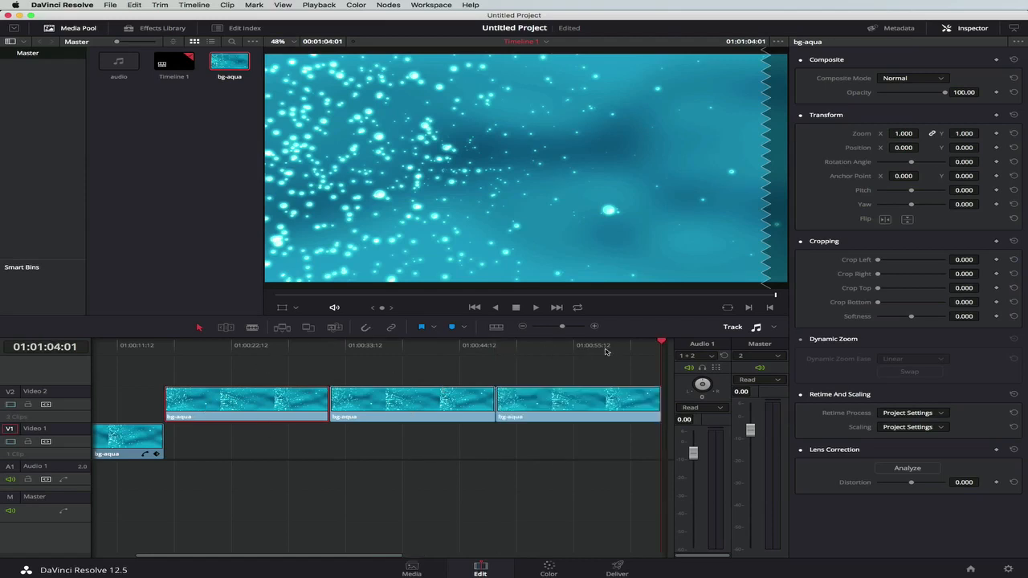
{"action": "scroll", "coordinate": [605, 351], "scroll_direction": "right", "scroll_amount": 3}
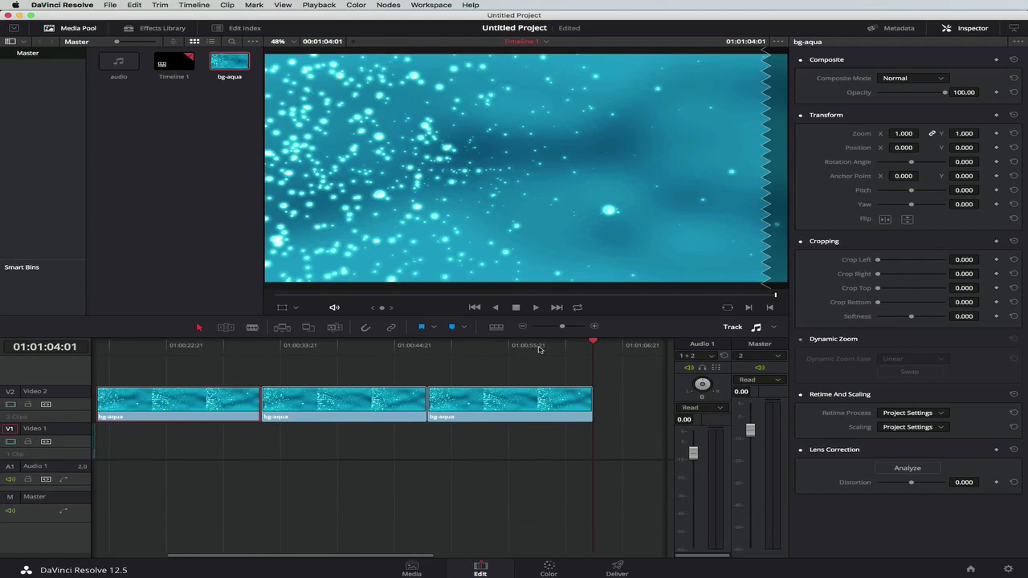
{"action": "left_click_drag", "start_coordinate": [593, 342], "coordinate": [11, 343]}
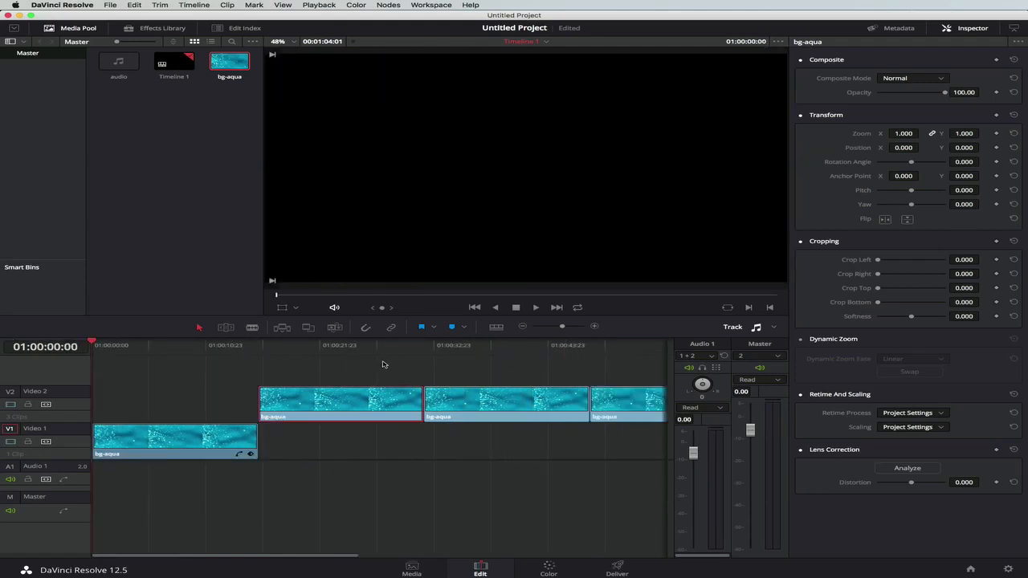
Add a Text title on a new Video 3 track above the first clip, ending at 01:00:08:07, and position the playhead at 01:00:05:19.
{"action": "left_click", "coordinate": [154, 28]}
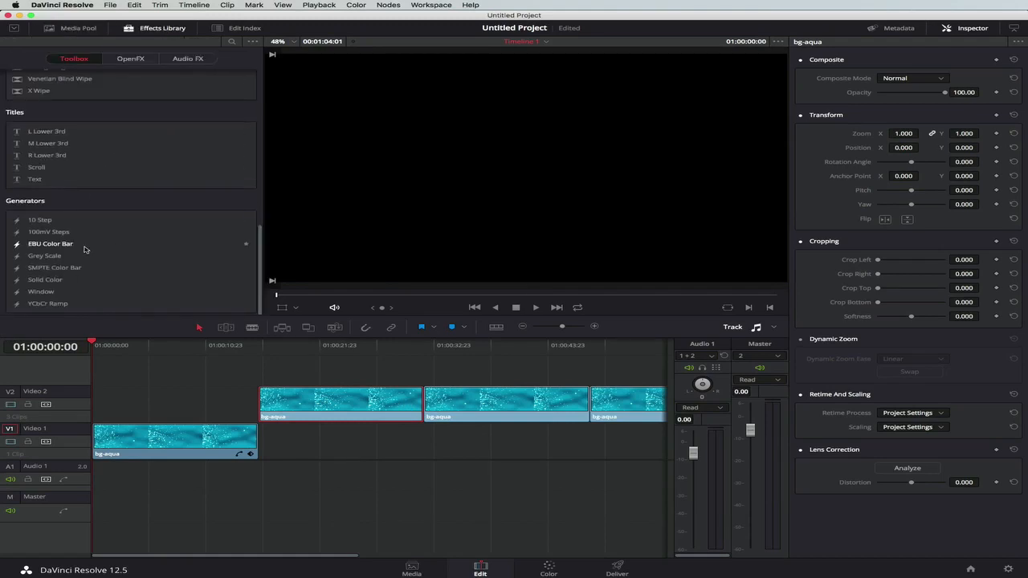
{"action": "scroll", "coordinate": [85, 253], "scroll_direction": "up", "scroll_amount": 1}
{"action": "left_click_drag", "start_coordinate": [34, 200], "coordinate": [135, 367]}
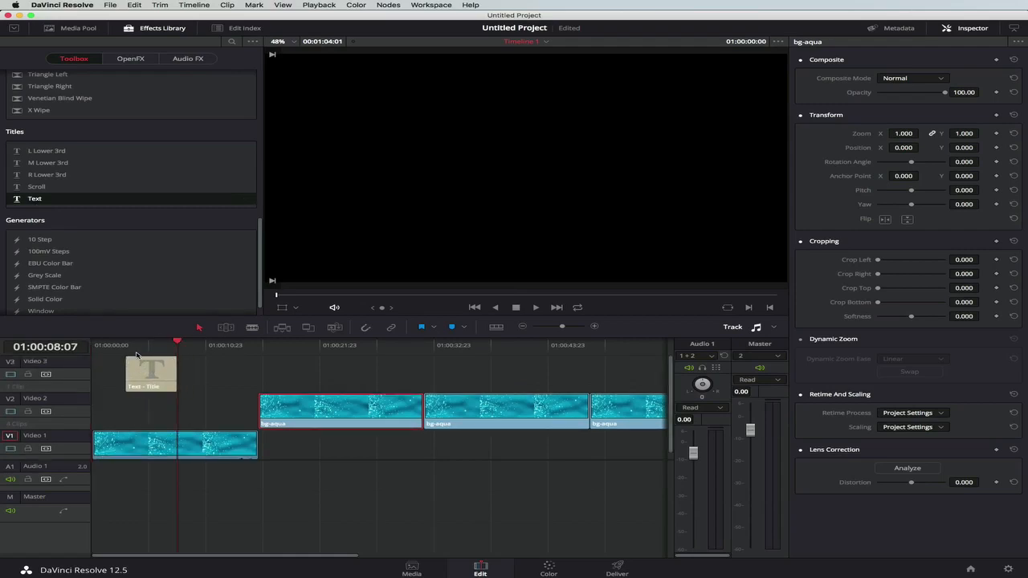
{"action": "left_click", "coordinate": [151, 345]}
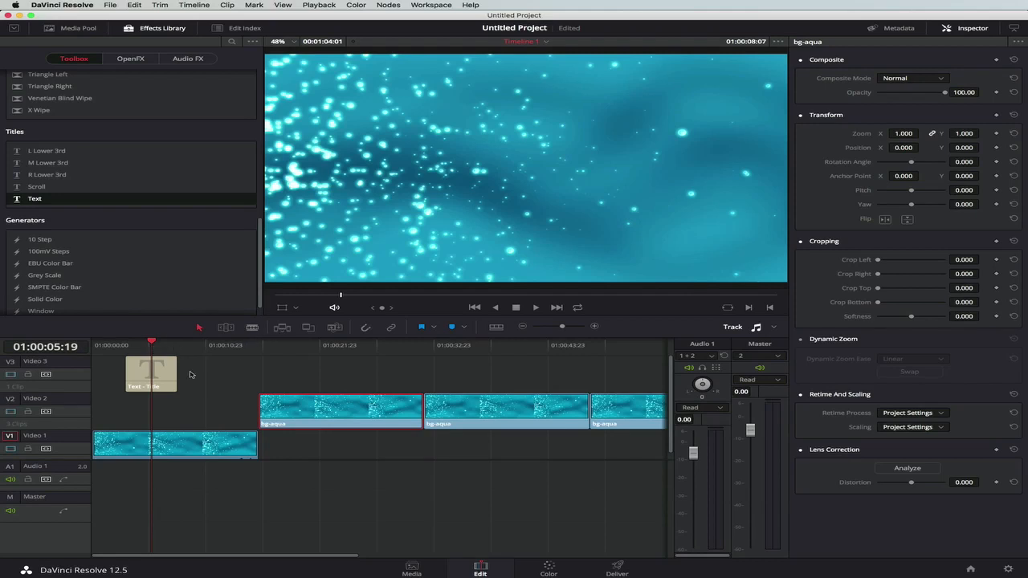
Replace the Text title's default wording on Video 3 with "Hi There".
{"action": "left_click", "coordinate": [144, 375]}
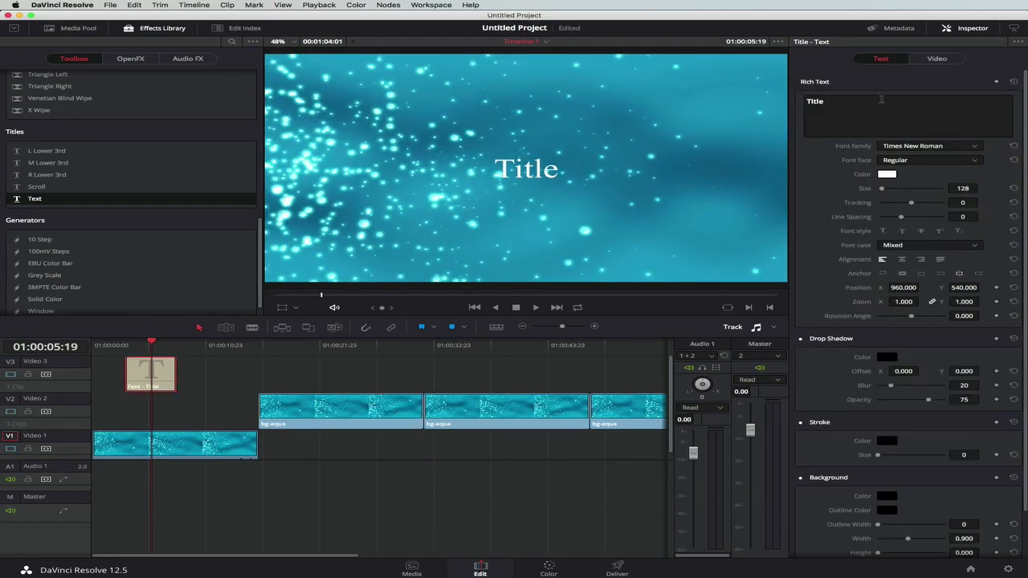
{"action": "double_click", "coordinate": [815, 102]}
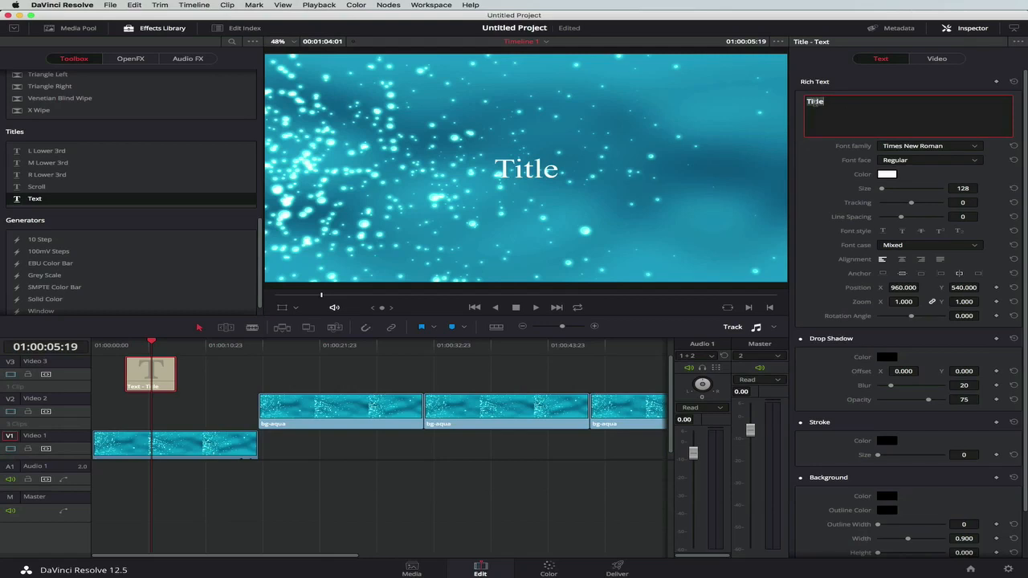
{"action": "type", "text": "Hi Ther"}
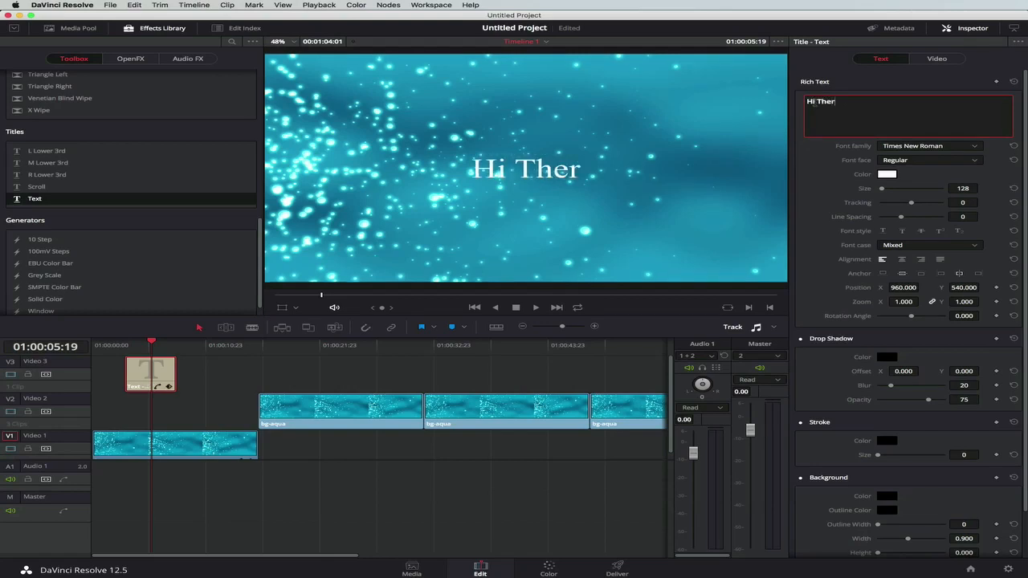
{"action": "type", "text": "e"}
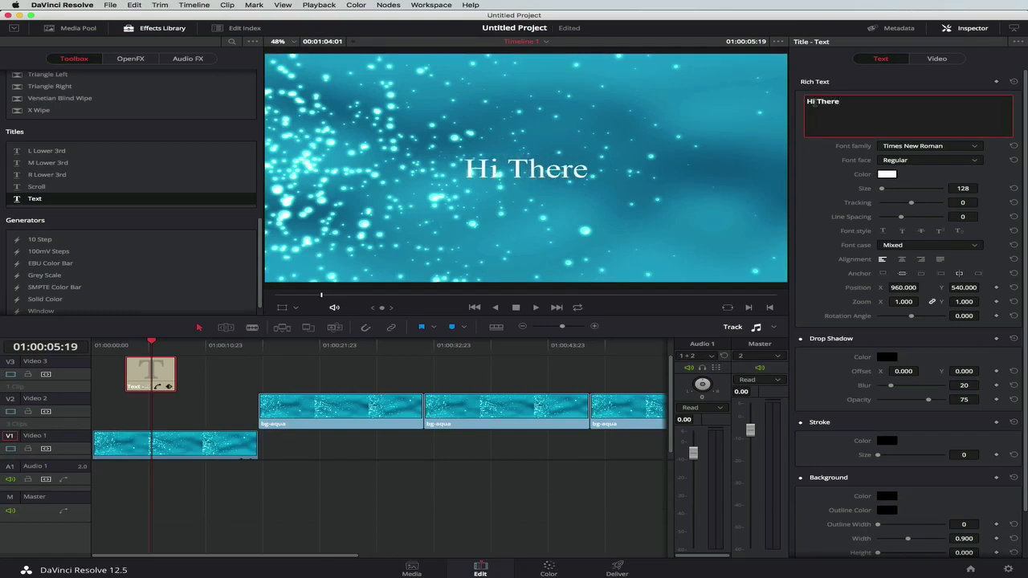
Enable the on-screen transform overlay and move the "Hi There" title to the upper centre of the frame, at about X 4, Y 340.
{"action": "left_click", "coordinate": [282, 307]}
{"action": "left_click_drag", "start_coordinate": [513, 228], "coordinate": [516, 148]}
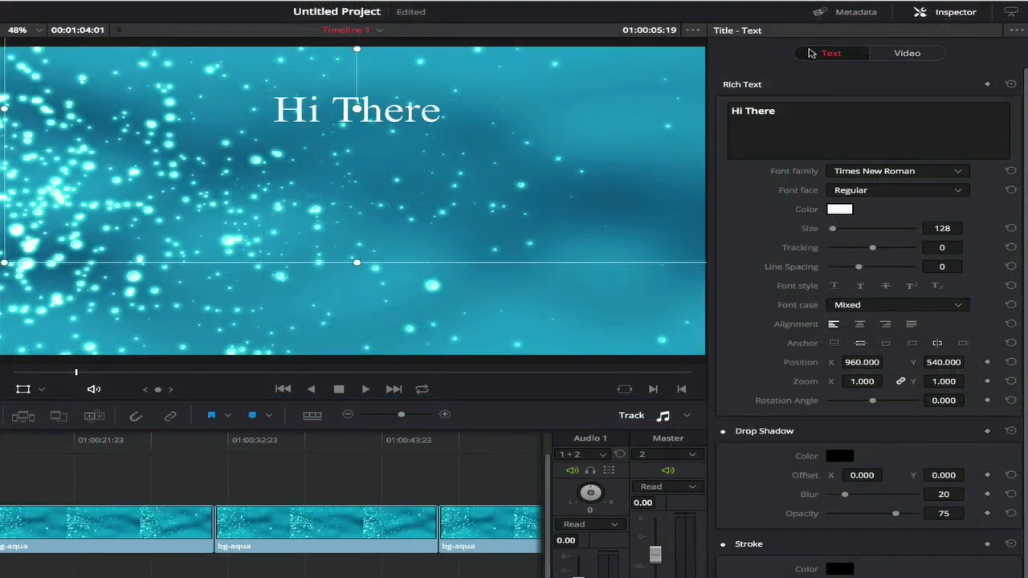
{"action": "left_click", "coordinate": [924, 56]}
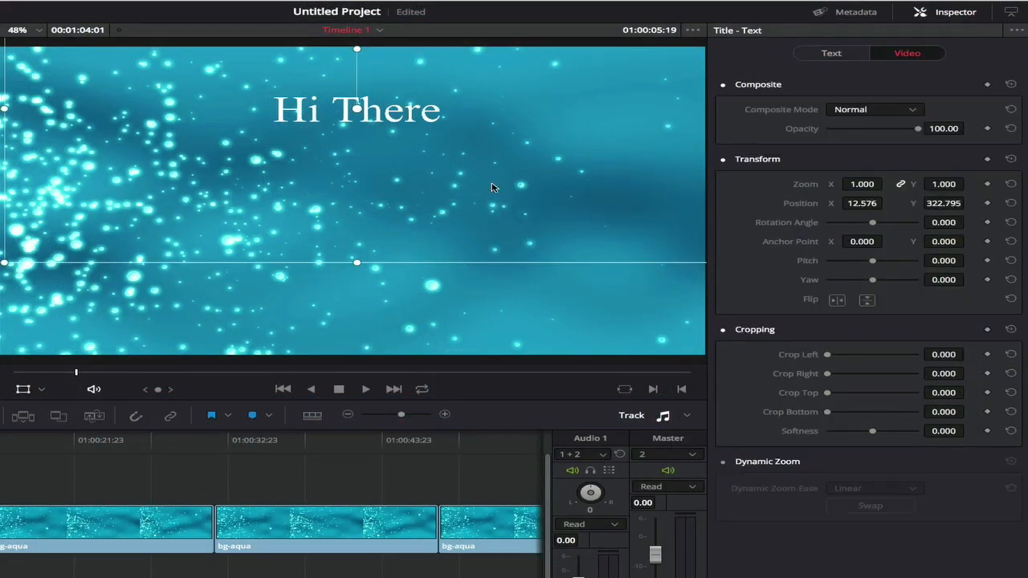
{"action": "left_click_drag", "start_coordinate": [491, 209], "coordinate": [490, 183]}
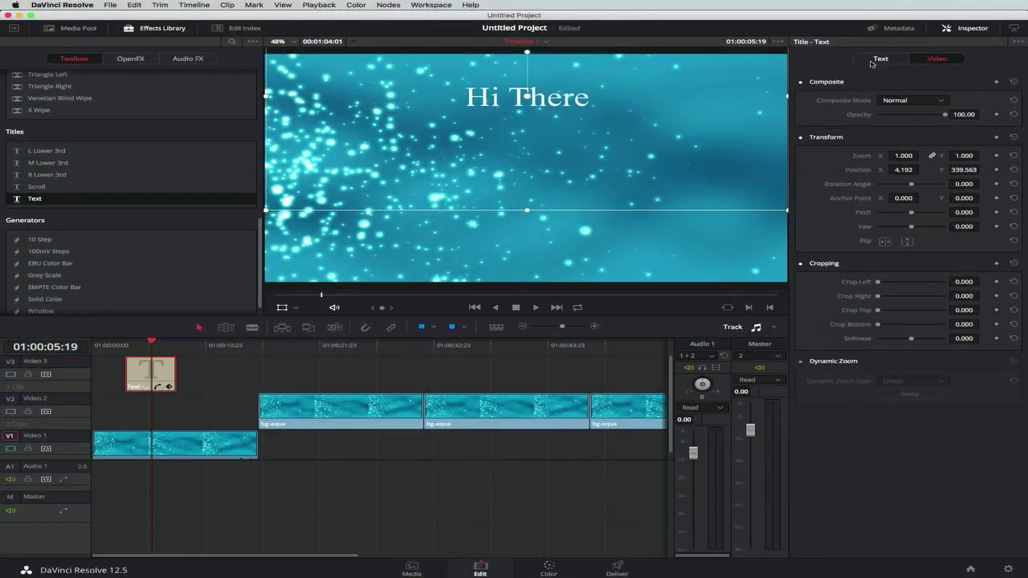
{"action": "left_click", "coordinate": [873, 61]}
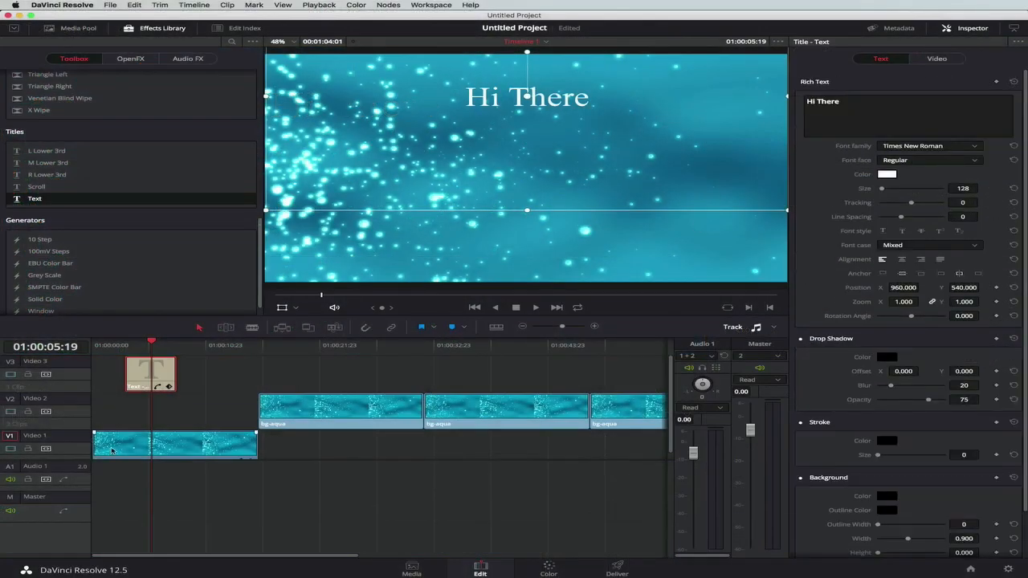
Add a Scroll title on a new Video 4 track overlapping the Text title, ending at 01:00:10:06, and position the playhead at 01:00:07:20.
{"action": "scroll", "coordinate": [211, 383], "scroll_direction": "right", "scroll_amount": 2}
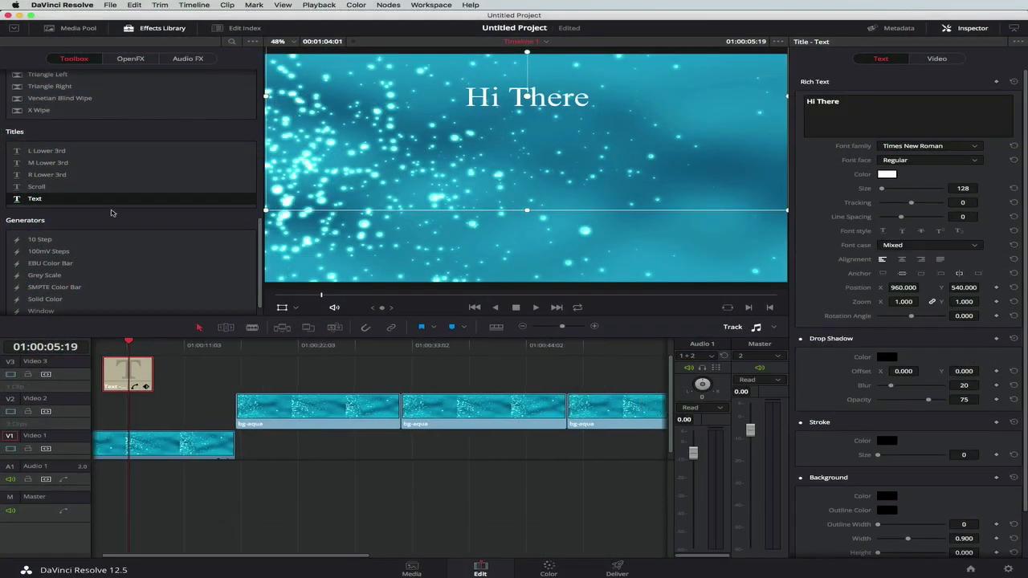
{"action": "left_click_drag", "start_coordinate": [46, 191], "coordinate": [123, 373]}
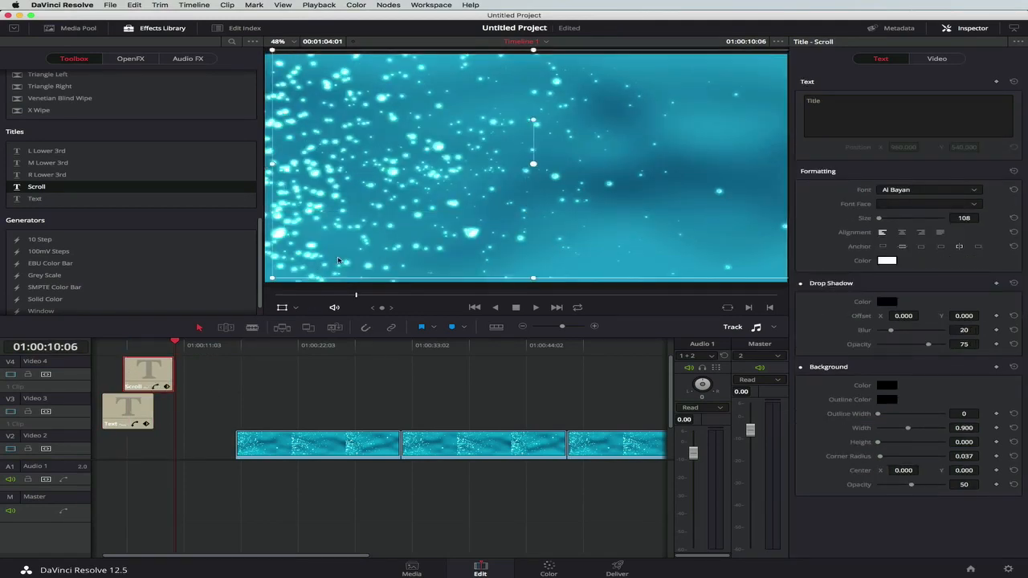
{"action": "left_click", "coordinate": [149, 347]}
{"action": "scroll", "coordinate": [149, 347], "scroll_direction": "left", "scroll_amount": 2}
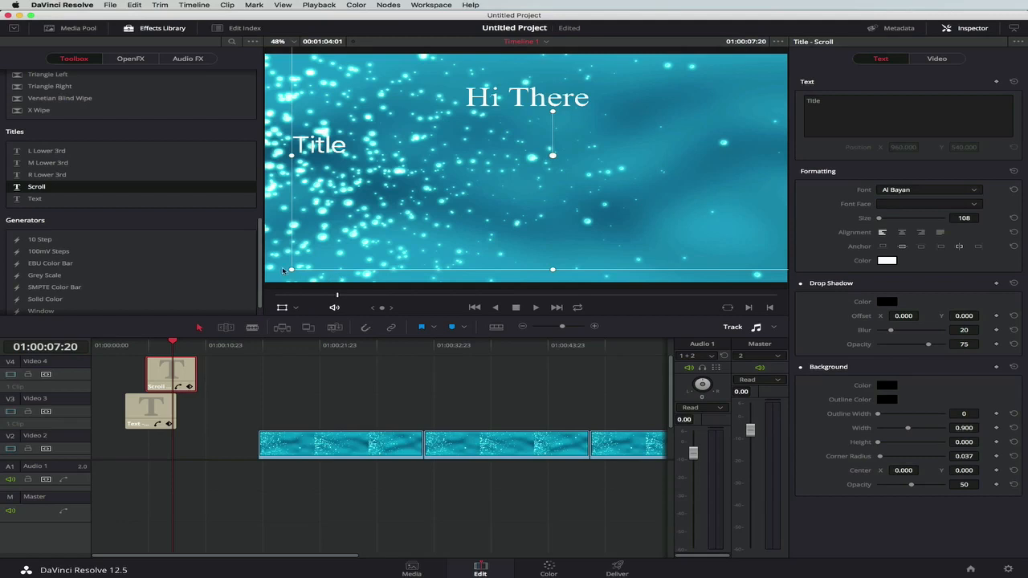
Shrink the Scroll title's frame, place it centred below "Hi There", and centre-align its text.
{"action": "left_click_drag", "start_coordinate": [293, 271], "coordinate": [383, 229]}
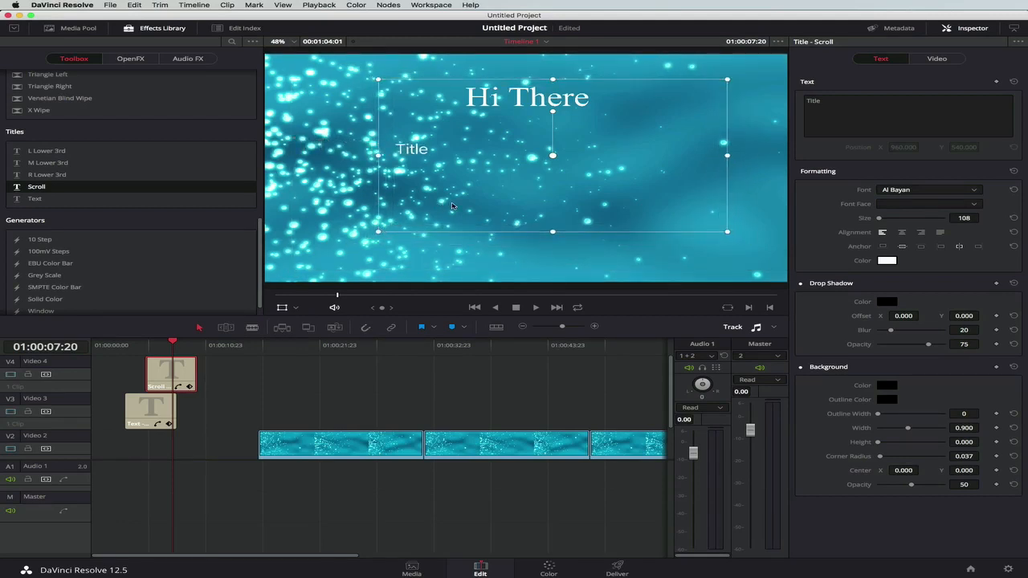
{"action": "left_click_drag", "start_coordinate": [451, 209], "coordinate": [428, 248]}
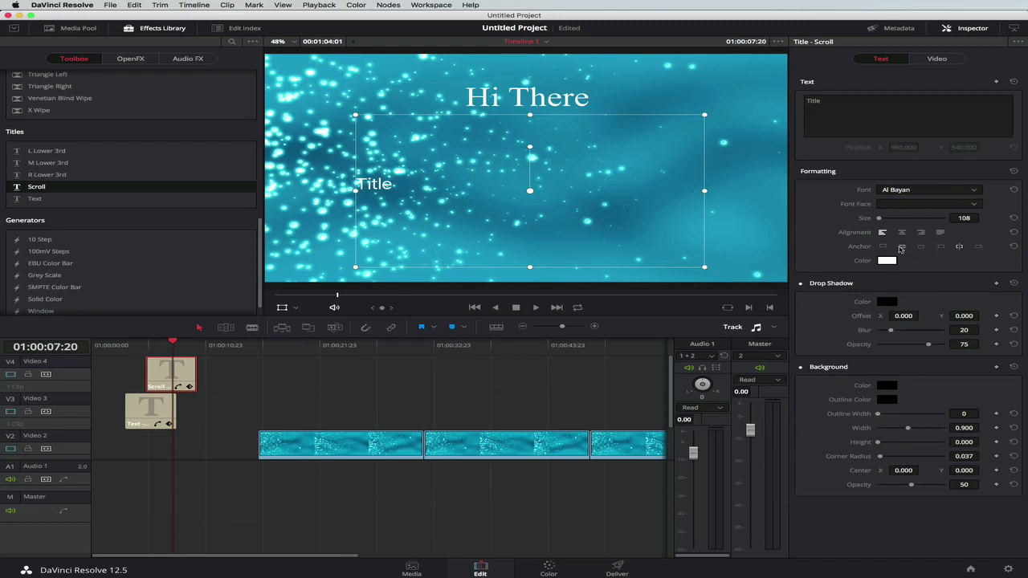
{"action": "left_click", "coordinate": [903, 233]}
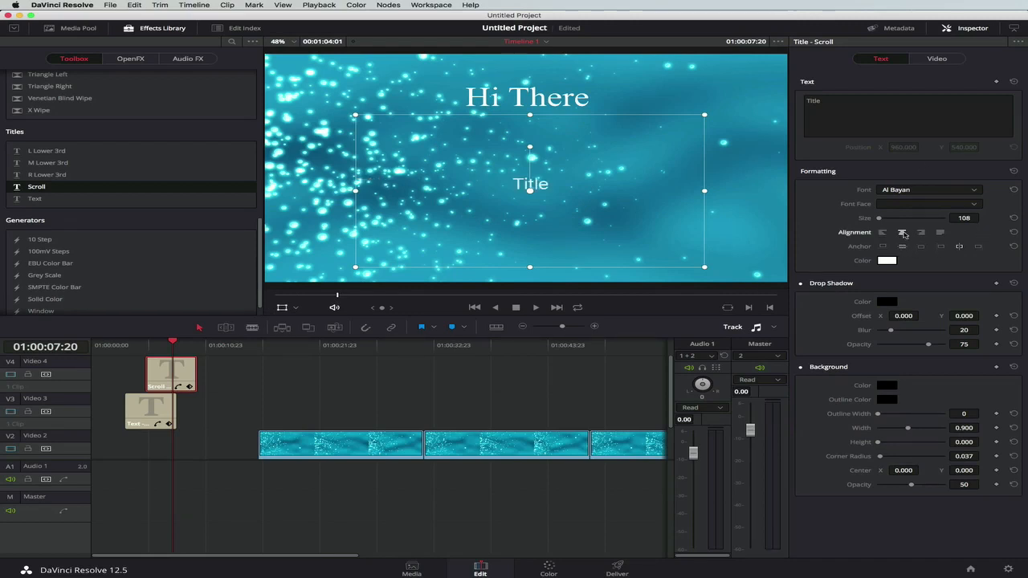
Replace the Scroll title's text with four lines, "Text 1", "t2", "t3" and "t4", and play the titles from before the first one.
{"action": "left_click", "coordinate": [810, 101]}
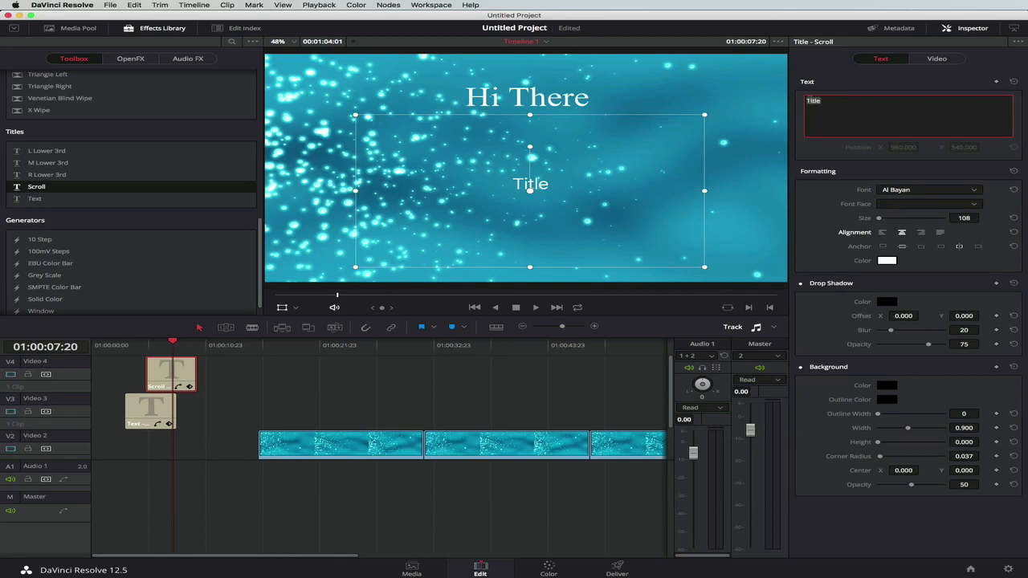
{"action": "type", "text": "Text 1"}
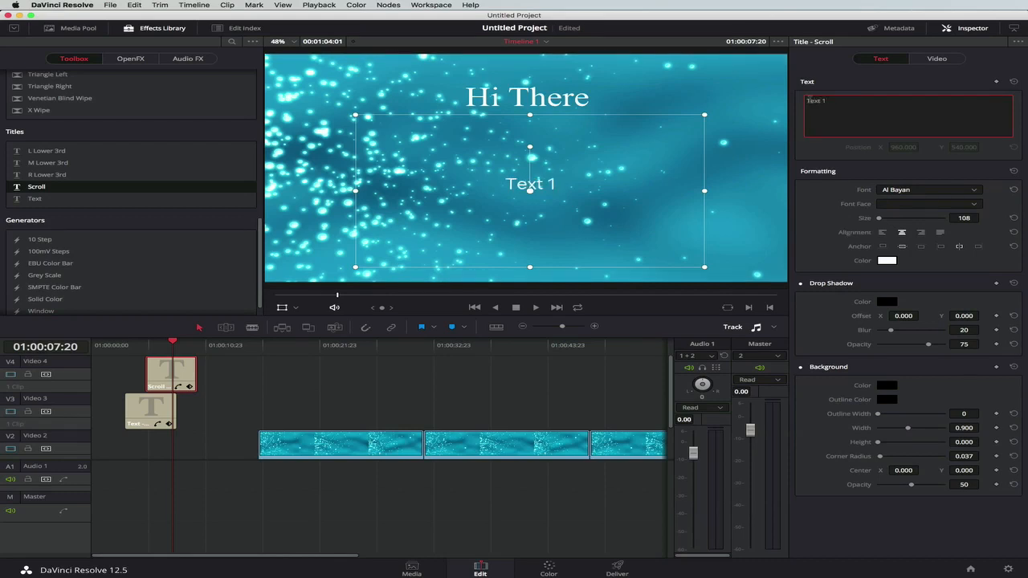
{"action": "key", "text": "Return"}
{"action": "type", "text": "t2"}
{"action": "key", "text": "Return"}
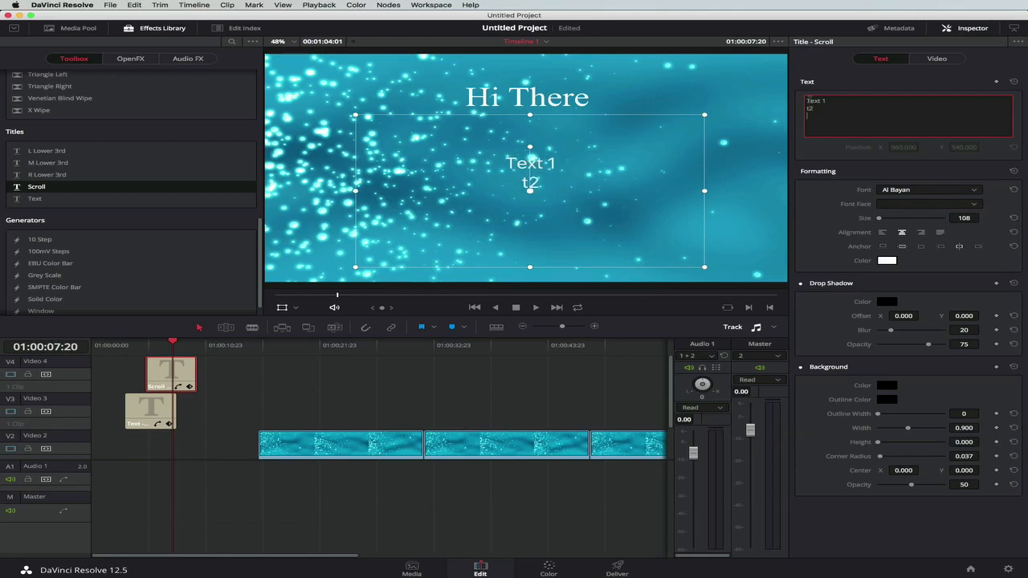
{"action": "type", "text": "t3"}
{"action": "key", "text": "Return"}
{"action": "type", "text": "t4"}
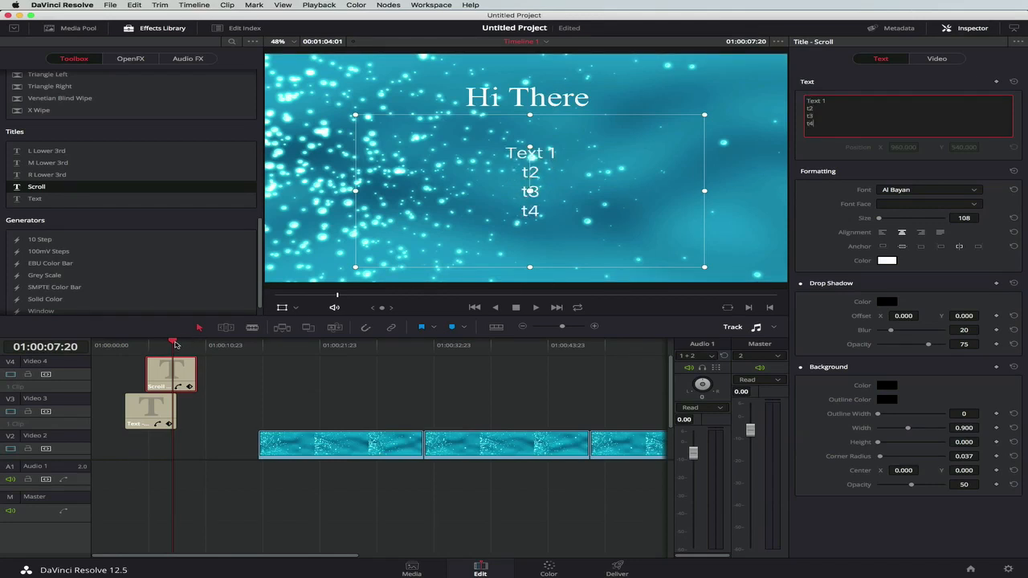
{"action": "left_click_drag", "start_coordinate": [175, 344], "coordinate": [117, 347]}
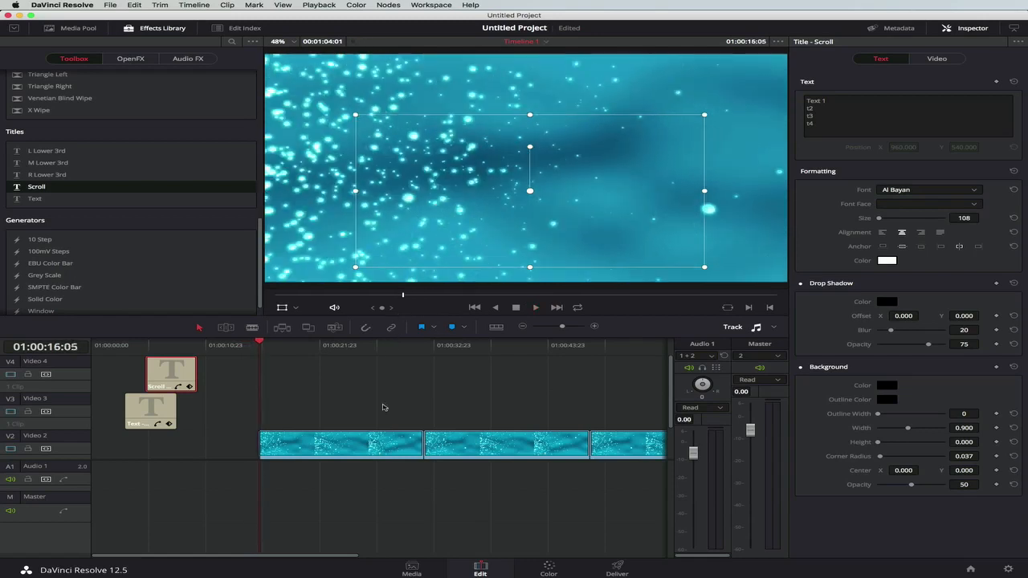
{"action": "key", "text": "space"}
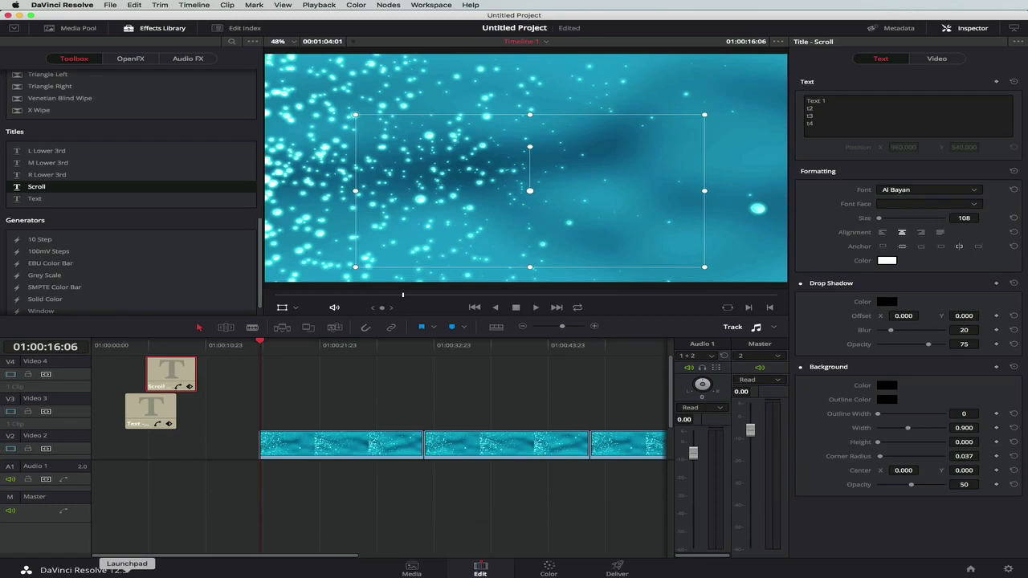
Switch to Finder and add logo.png from the project's media folder to Video 4 above the second bg-aqua clip, ending at 01:00:24:20.
{"action": "left_click", "coordinate": [91, 574]}
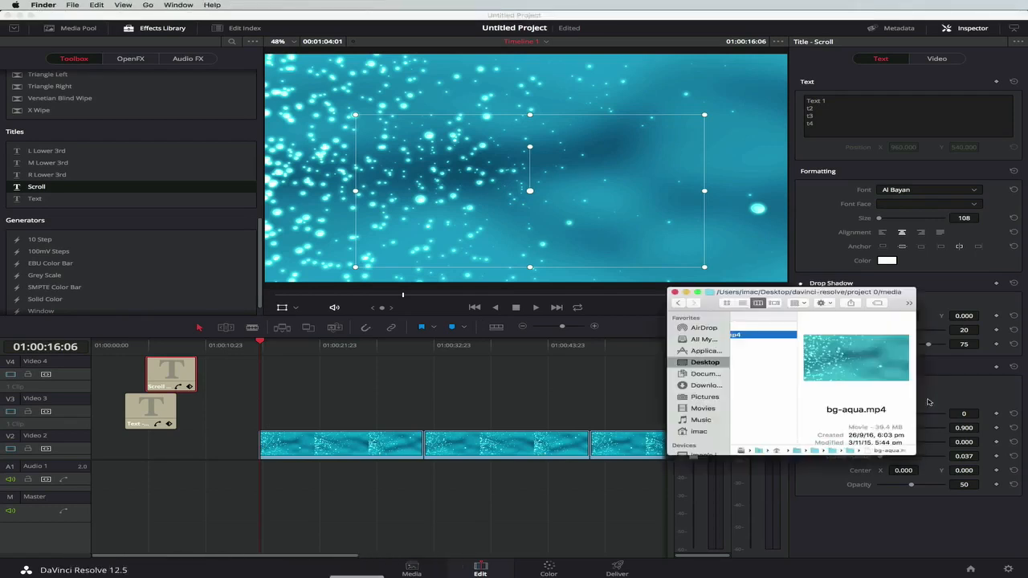
{"action": "scroll", "coordinate": [755, 351], "scroll_direction": "left", "scroll_amount": 5}
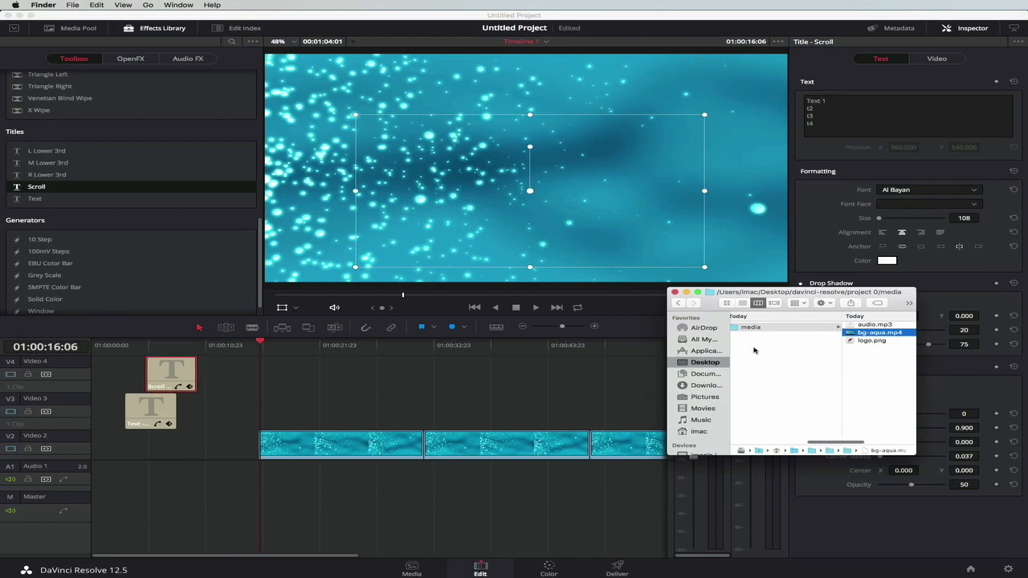
{"action": "left_click", "coordinate": [873, 343]}
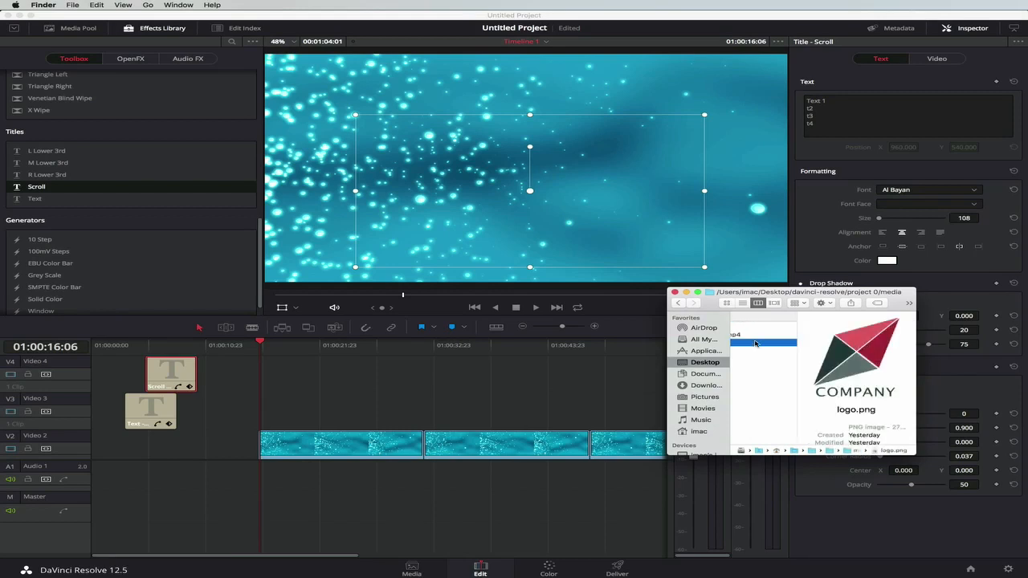
{"action": "left_click_drag", "start_coordinate": [755, 343], "coordinate": [305, 374]}
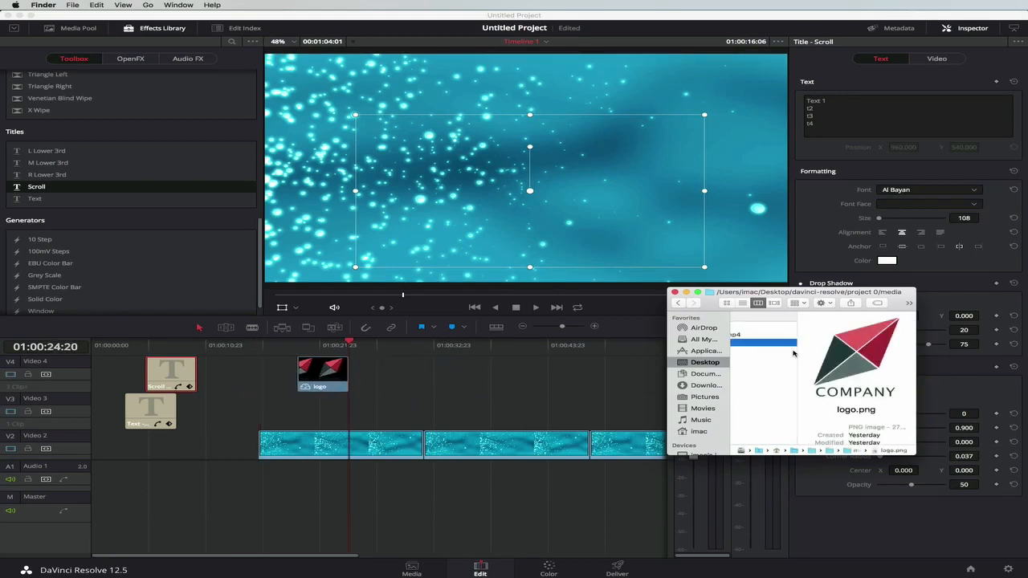
Add audio.mp3 from Finder to Audio 1 near the timeline's beginning, and return the playhead to 01:00:00:00.
{"action": "left_click", "coordinate": [750, 327]}
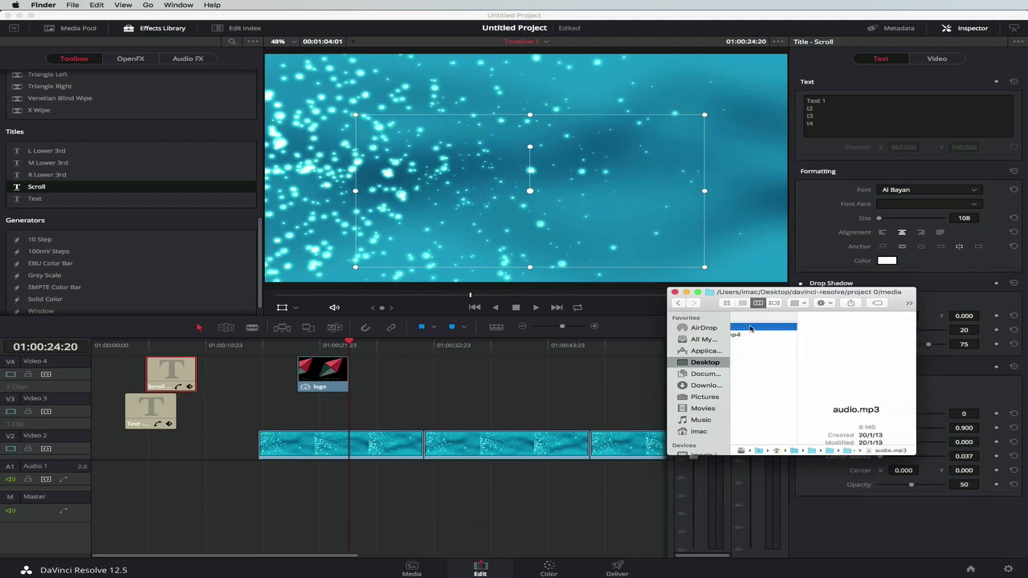
{"action": "left_click_drag", "start_coordinate": [751, 327], "coordinate": [104, 466]}
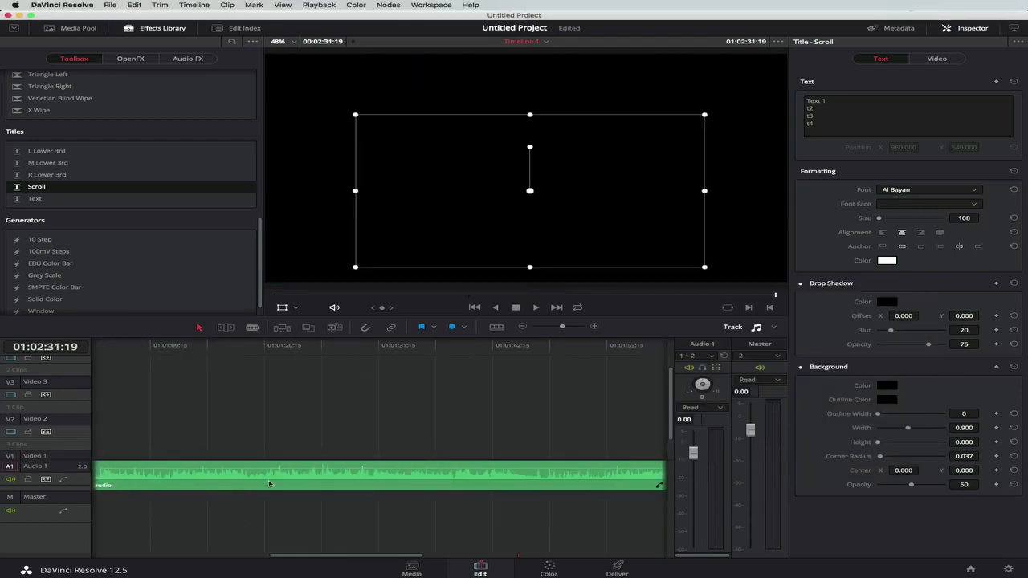
{"action": "scroll", "coordinate": [270, 485], "scroll_direction": "left", "scroll_amount": 10}
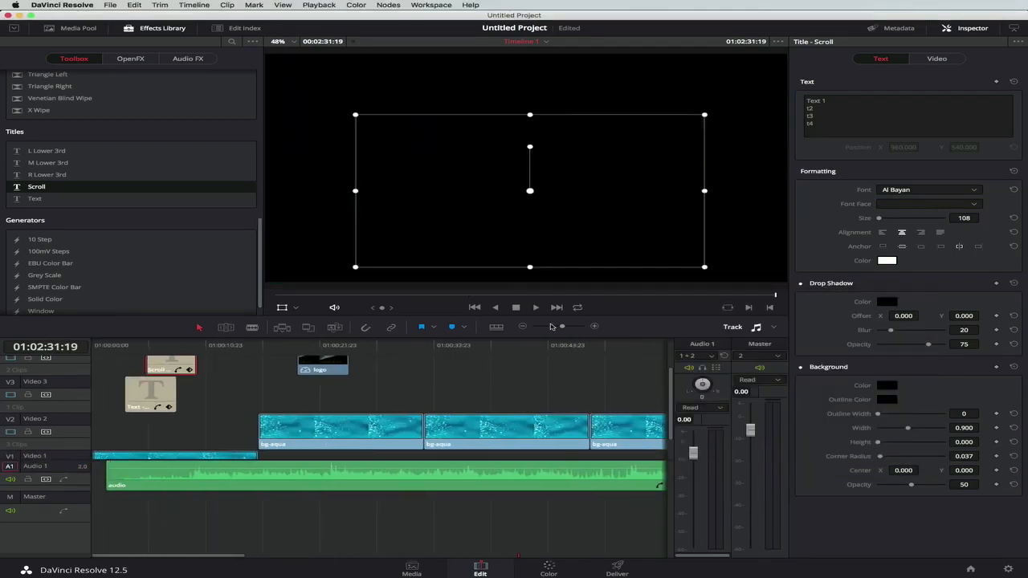
{"action": "left_click_drag", "start_coordinate": [561, 330], "coordinate": [548, 327]}
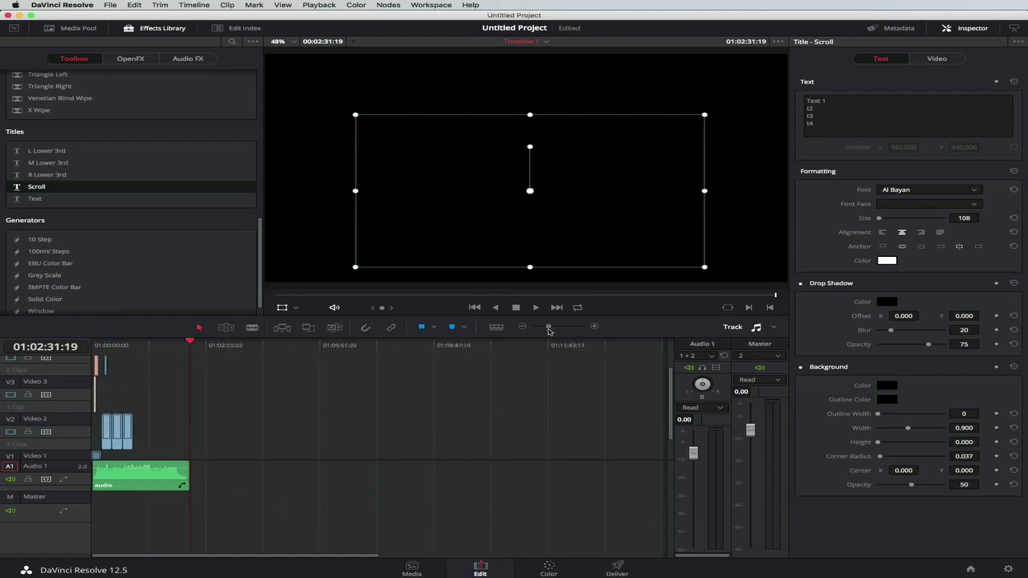
{"action": "left_click_drag", "start_coordinate": [178, 346], "coordinate": [92, 346]}
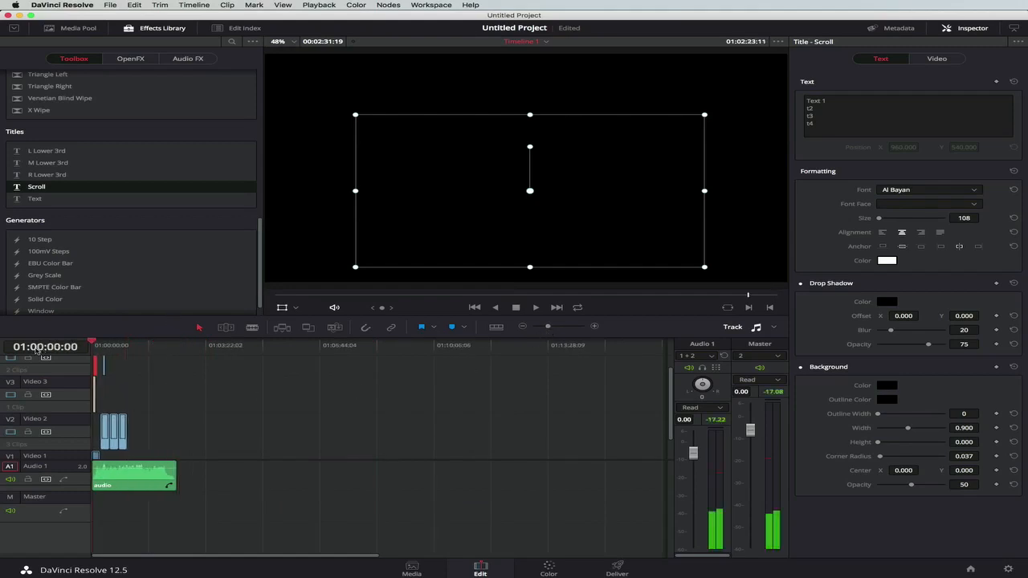
Move the audio clip so it starts at the beginning of the timeline, and mute the Audio 1 track.
{"action": "left_click_drag", "start_coordinate": [548, 328], "coordinate": [562, 327]}
{"action": "left_click", "coordinate": [337, 483]}
{"action": "left_click_drag", "start_coordinate": [337, 483], "coordinate": [326, 483]}
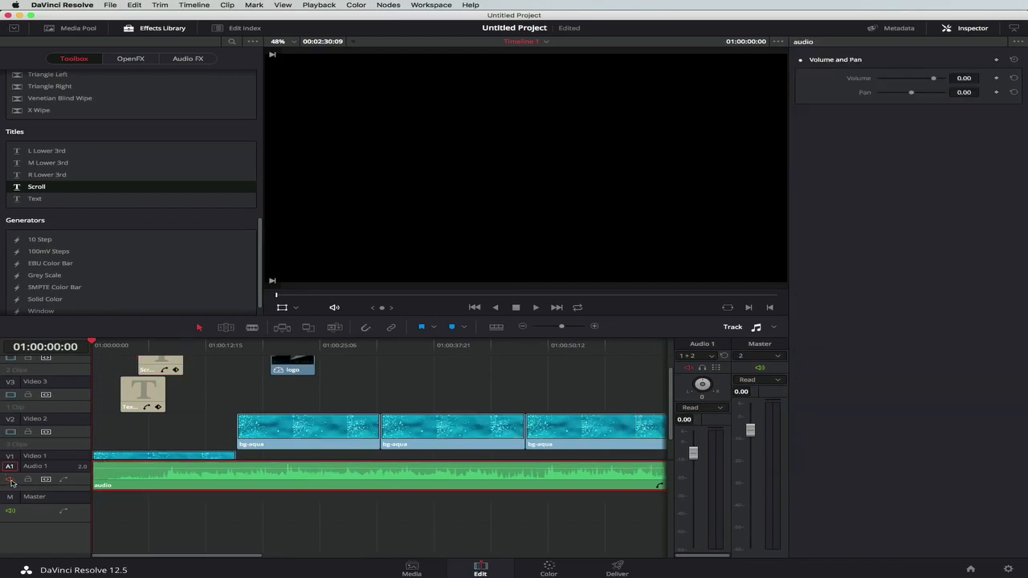
{"action": "left_click", "coordinate": [11, 480]}
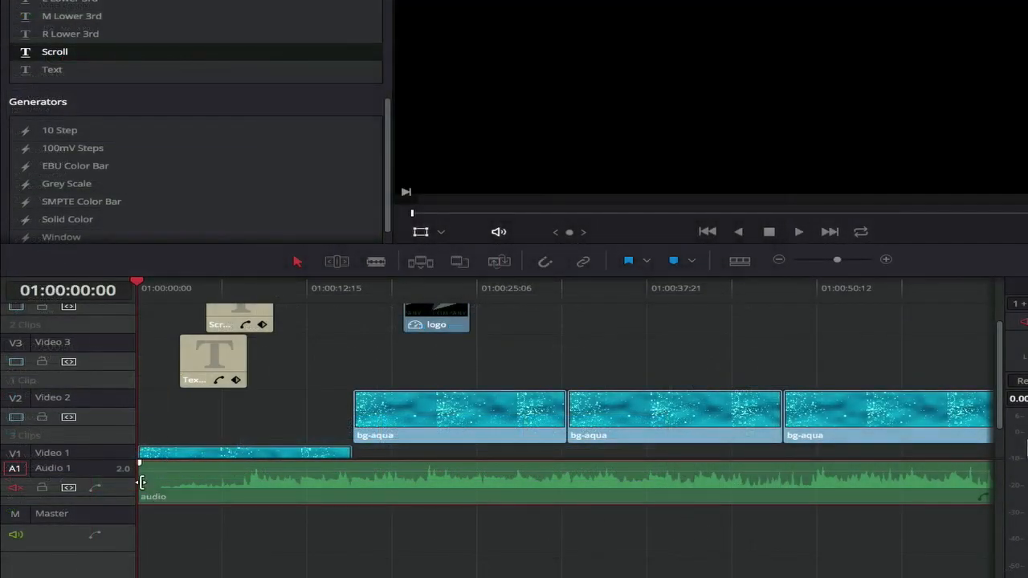
Trim about 1.5 seconds off the start of the audio clip and slide it back to the timeline start.
{"action": "left_click_drag", "start_coordinate": [145, 487], "coordinate": [160, 482]}
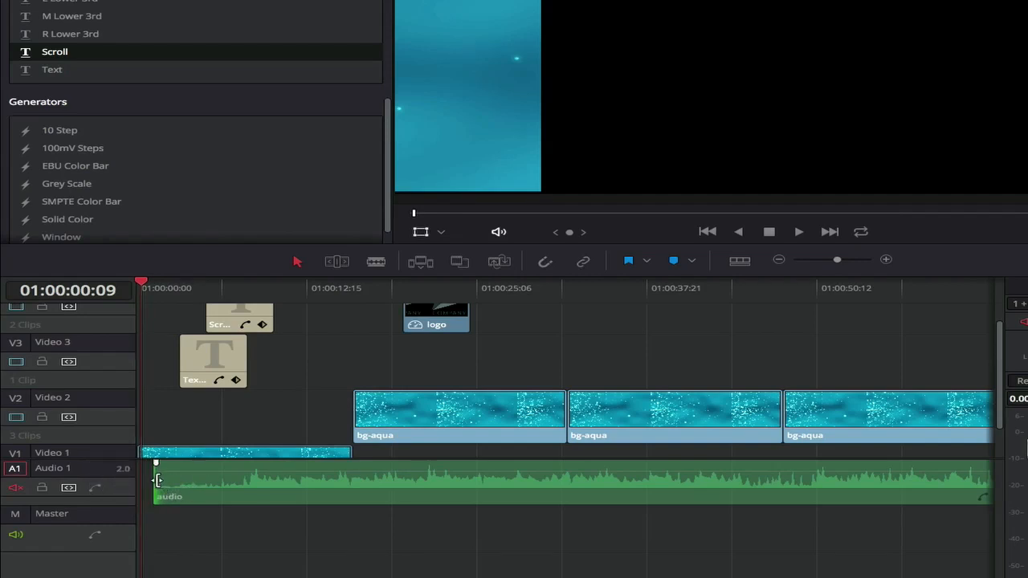
{"action": "left_click_drag", "start_coordinate": [155, 480], "coordinate": [161, 479]}
{"action": "left_click_drag", "start_coordinate": [376, 489], "coordinate": [292, 490]}
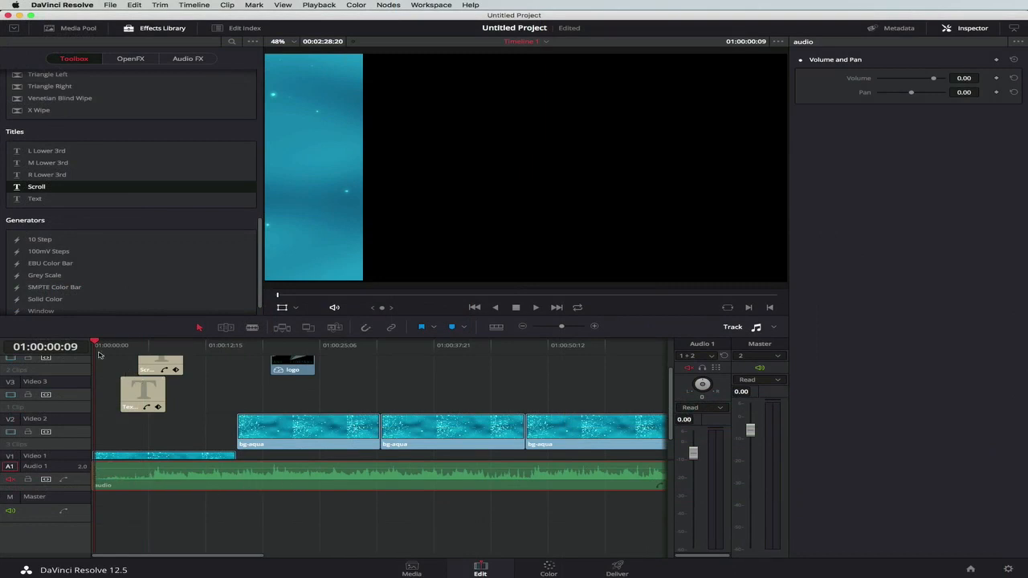
Unmute the Audio 1 track and play the timeline from 01:00:00:00.
{"action": "left_click", "coordinate": [10, 481]}
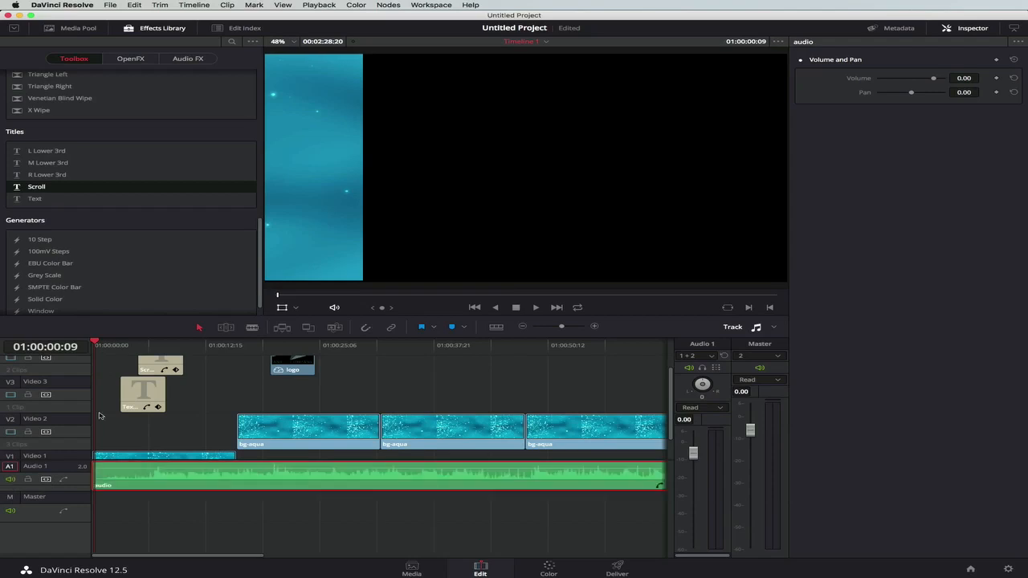
{"action": "left_click", "coordinate": [94, 344]}
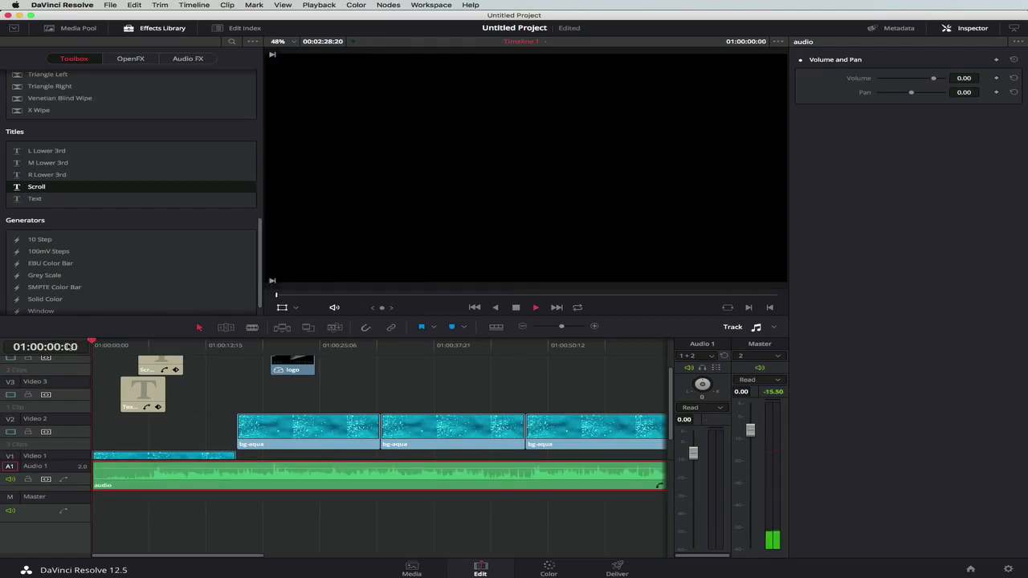
Play the timeline to about 01:00:12:18, stop, and move the logo clip down to Video 3 and 04:22 earlier.
{"action": "key", "text": "space"}
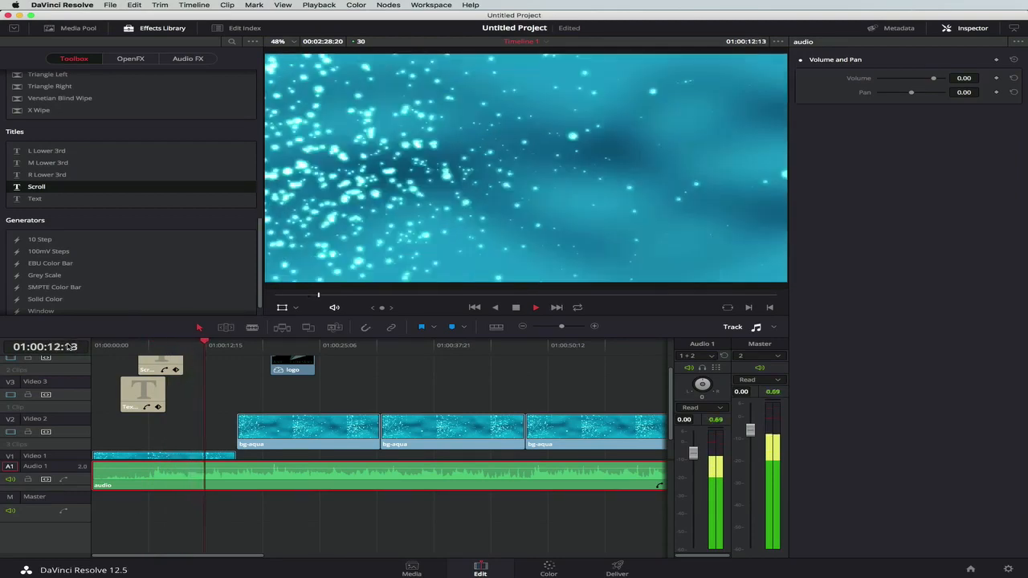
{"action": "key", "text": "space"}
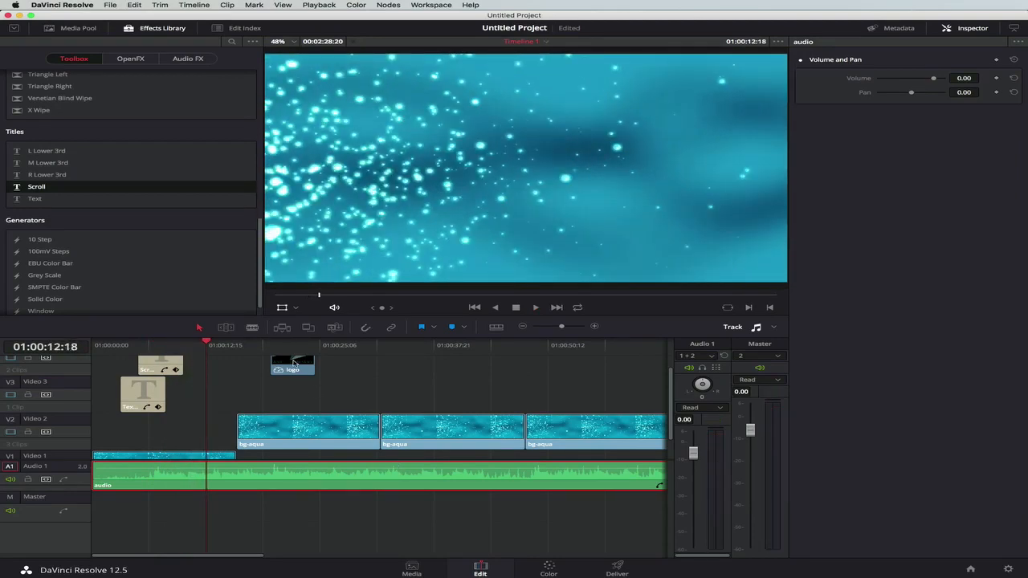
{"action": "left_click_drag", "start_coordinate": [294, 363], "coordinate": [248, 393]}
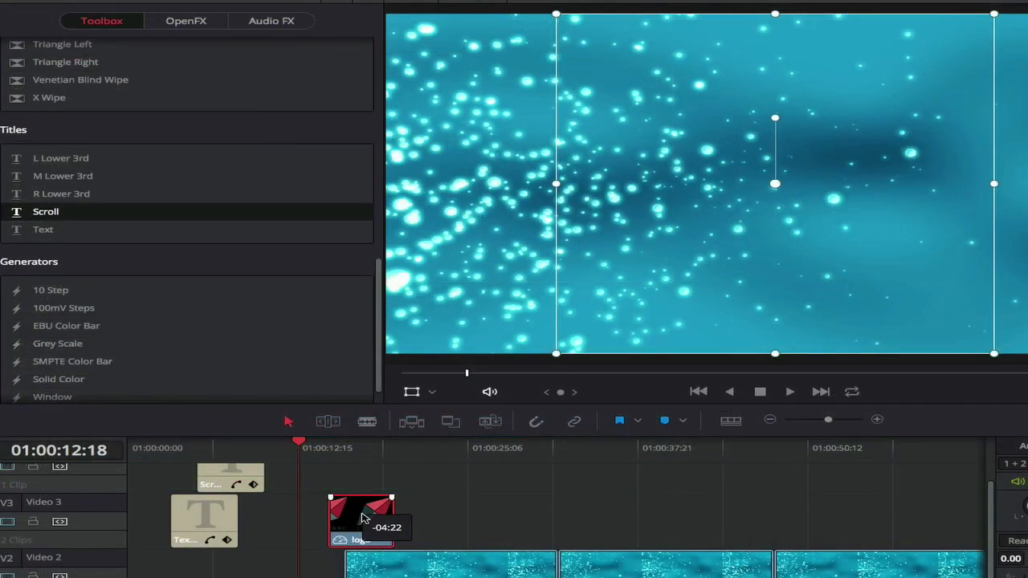
{"action": "left_click_drag", "start_coordinate": [362, 519], "coordinate": [361, 518]}
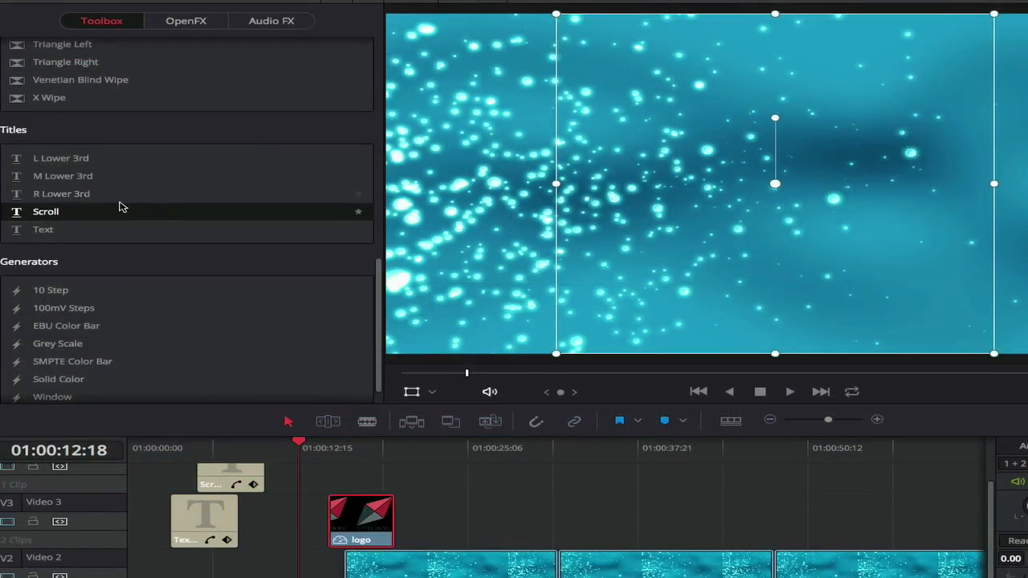
Add a Cross Dissolve transition to both the start and the end of the logo clip.
{"action": "scroll", "coordinate": [119, 207], "scroll_direction": "up", "scroll_amount": 10}
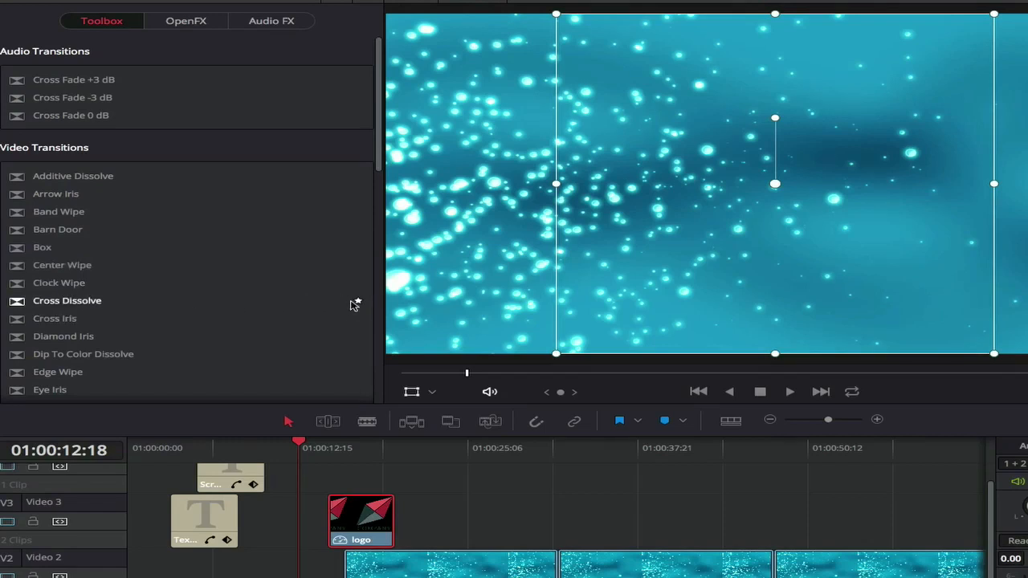
{"action": "left_click", "coordinate": [125, 312]}
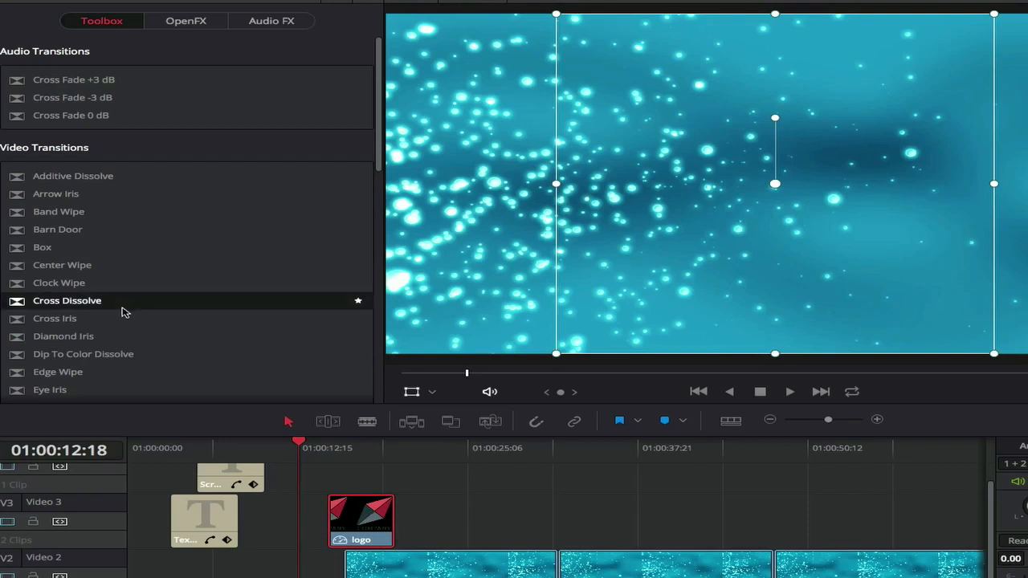
{"action": "left_click_drag", "start_coordinate": [103, 309], "coordinate": [376, 486]}
{"action": "scroll", "coordinate": [333, 494], "scroll_direction": "down", "scroll_amount": 1}
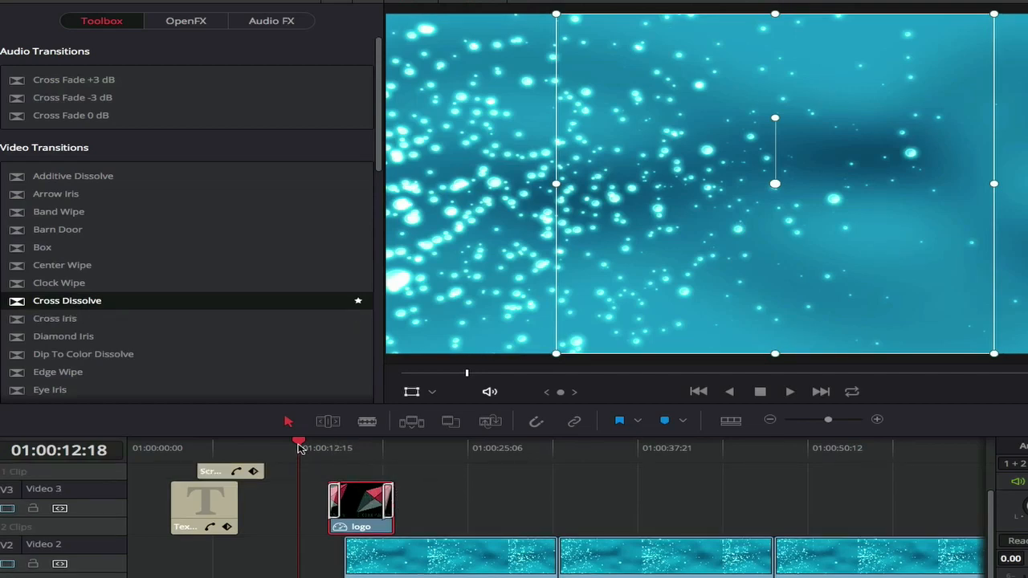
Mute the Audio 1 track and play the logo's fade-in from 01:00:13:15 to about 01:00:18:09.
{"action": "left_click_drag", "start_coordinate": [299, 448], "coordinate": [308, 449]}
{"action": "left_click_drag", "start_coordinate": [307, 448], "coordinate": [310, 449]}
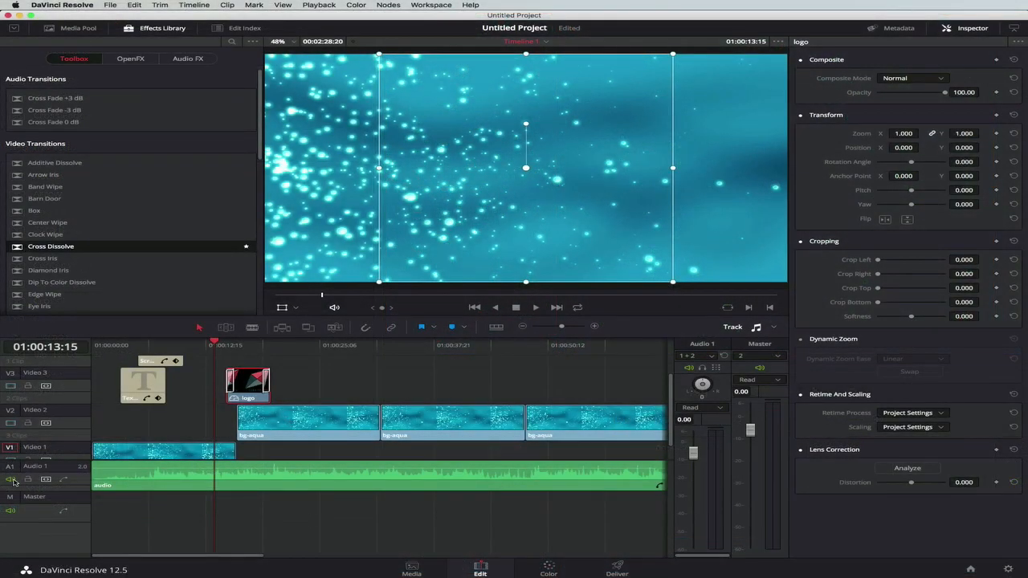
{"action": "left_click", "coordinate": [12, 481]}
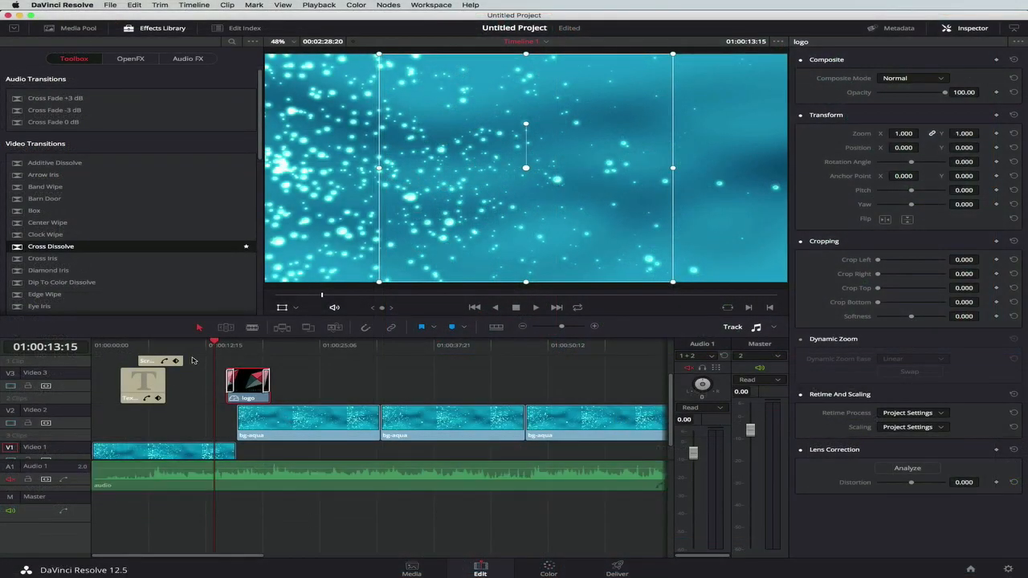
{"action": "key", "text": "space"}
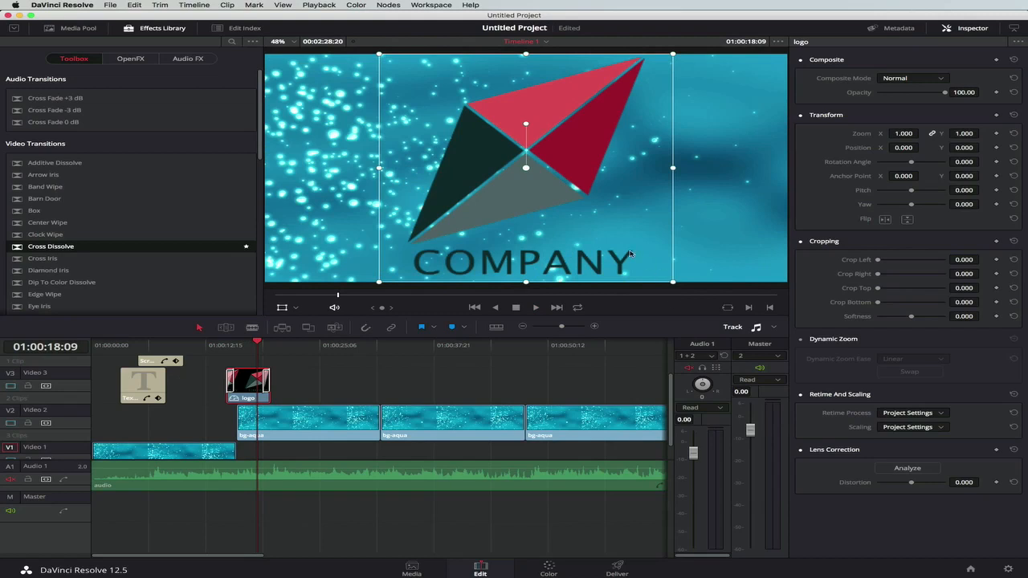
Scale the logo down to a zoom of 0.454 and add a zoom keyframe at 01:00:15:20.
{"action": "left_click_drag", "start_coordinate": [674, 281], "coordinate": [580, 221]}
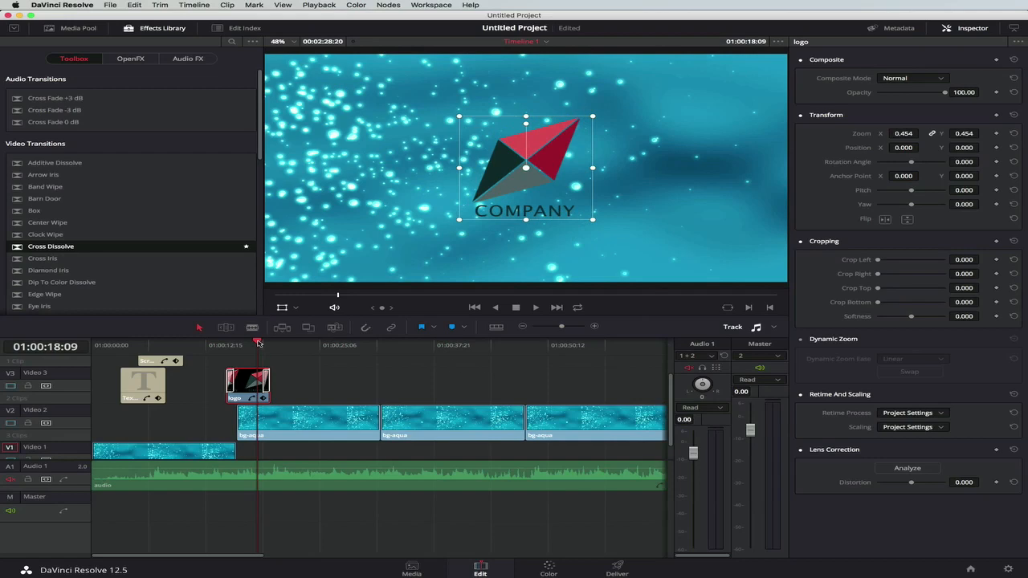
{"action": "left_click_drag", "start_coordinate": [258, 343], "coordinate": [250, 343]}
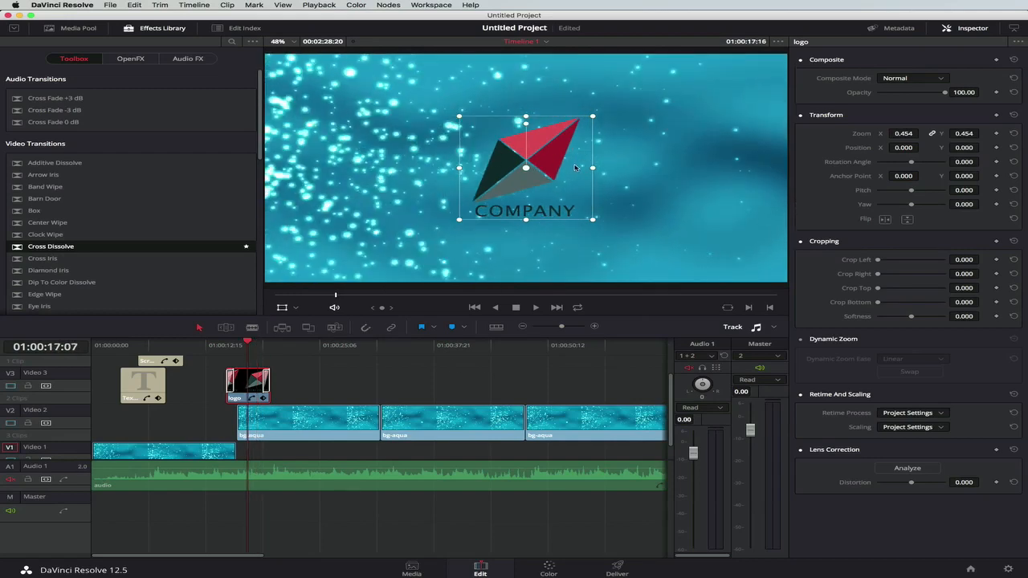
{"action": "left_click_drag", "start_coordinate": [247, 337], "coordinate": [235, 343]}
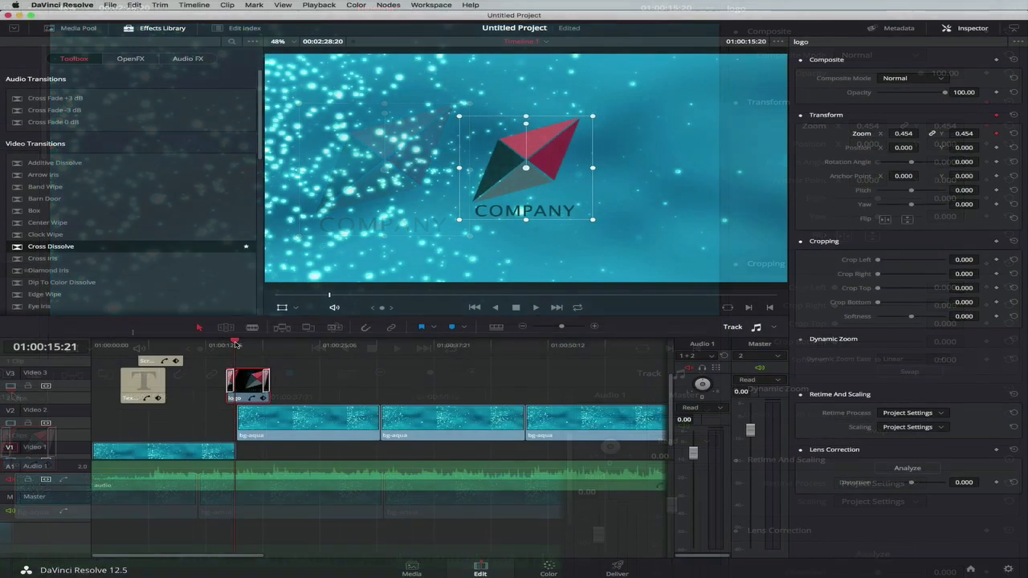
Enlarge the logo to a zoom of 0.652 at 01:00:18:10 and play the animation from 01:00:14:08.
{"action": "left_click_drag", "start_coordinate": [236, 344], "coordinate": [257, 344]}
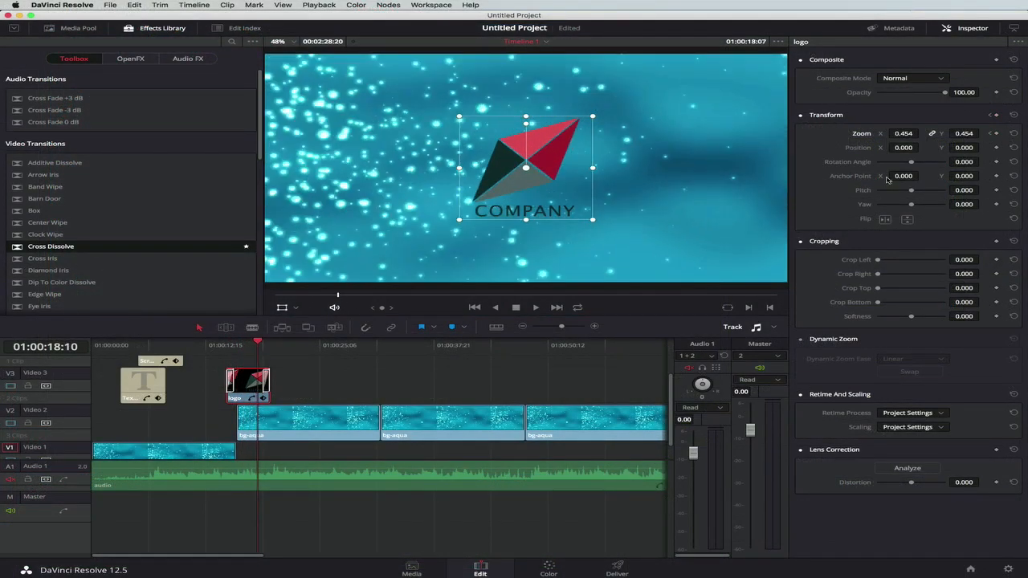
{"action": "left_click_drag", "start_coordinate": [593, 220], "coordinate": [614, 243]}
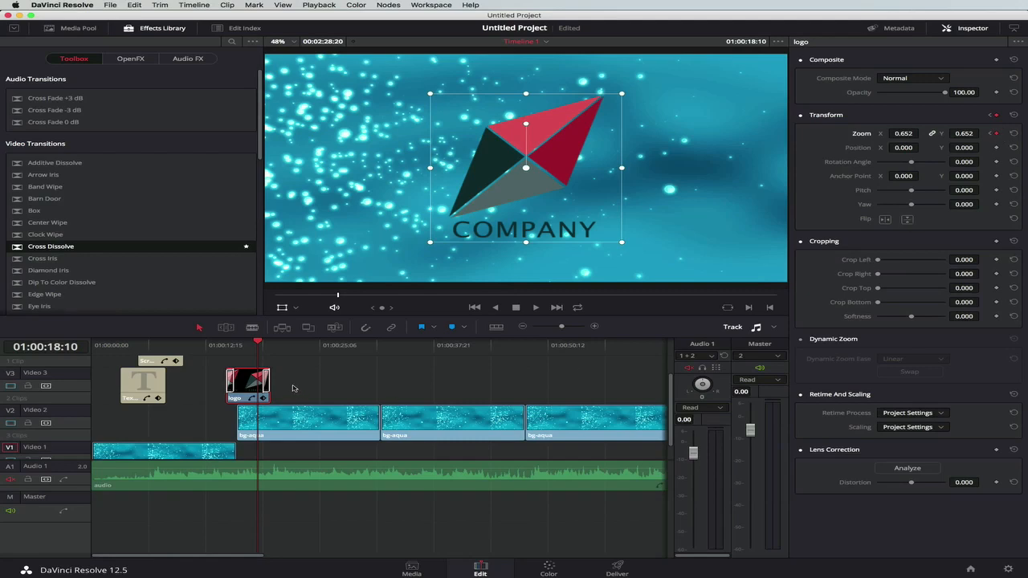
{"action": "left_click", "coordinate": [222, 346]}
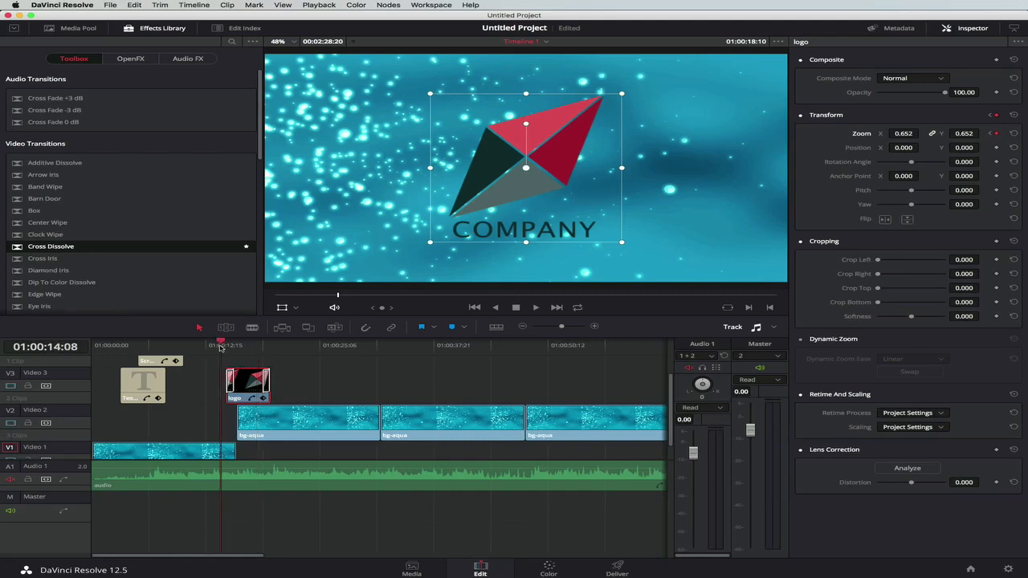
{"action": "key", "text": "space"}
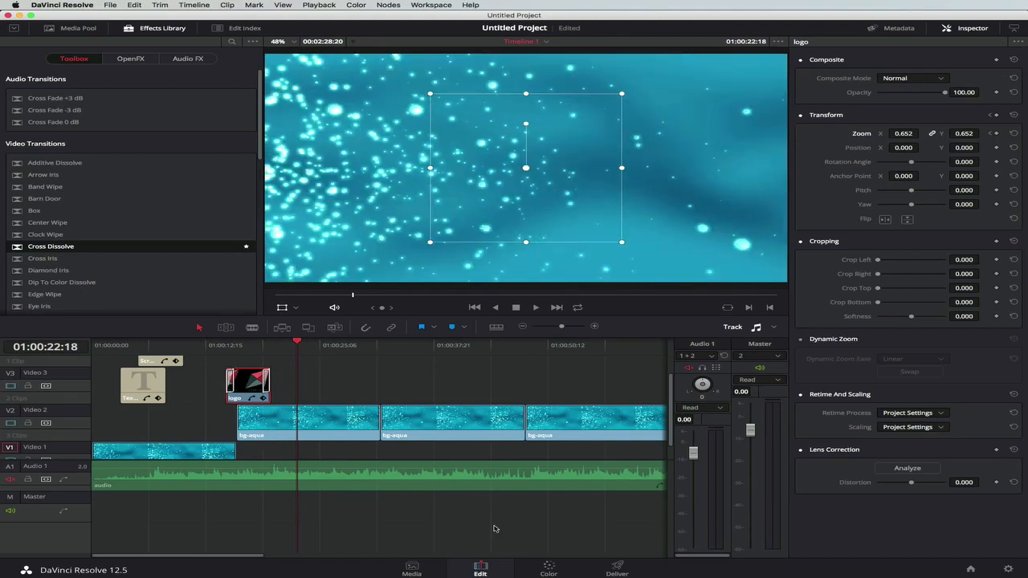
Split the audio clip on Audio 1 where the last bg-aqua clip ends.
{"action": "left_click", "coordinate": [617, 571]}
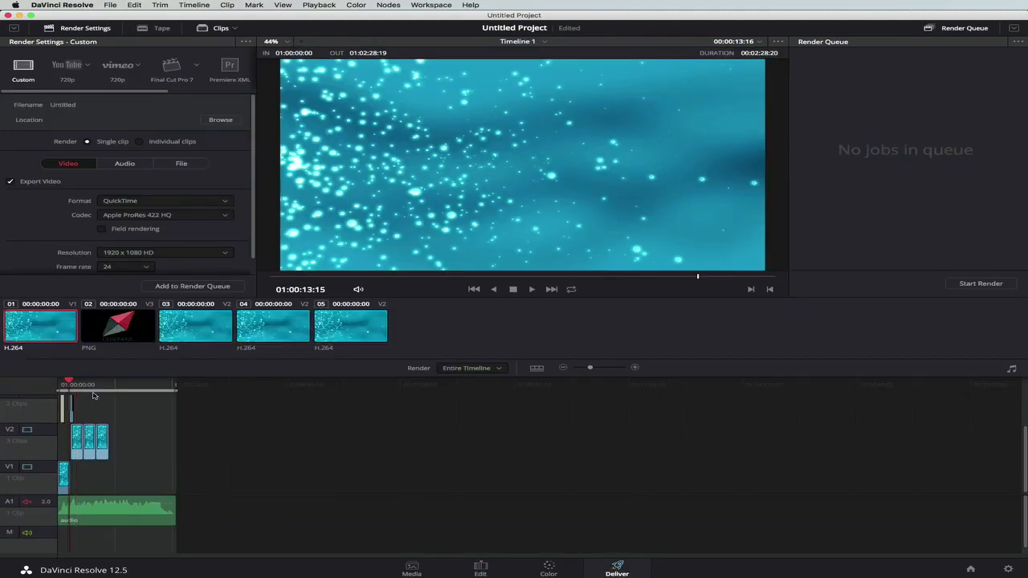
{"action": "left_click", "coordinate": [497, 573]}
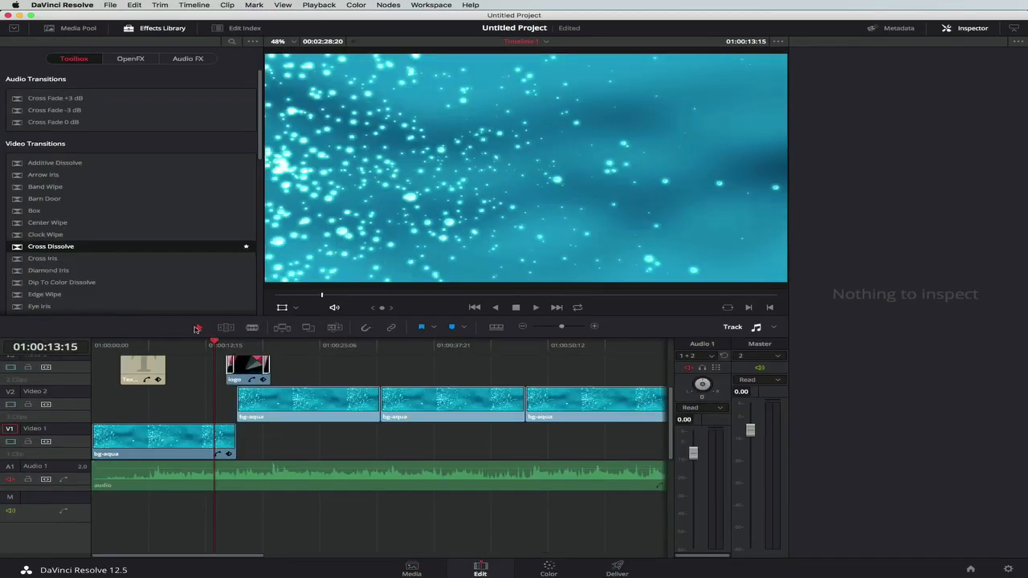
{"action": "left_click", "coordinate": [252, 330]}
{"action": "scroll", "coordinate": [438, 434], "scroll_direction": "right", "scroll_amount": 5}
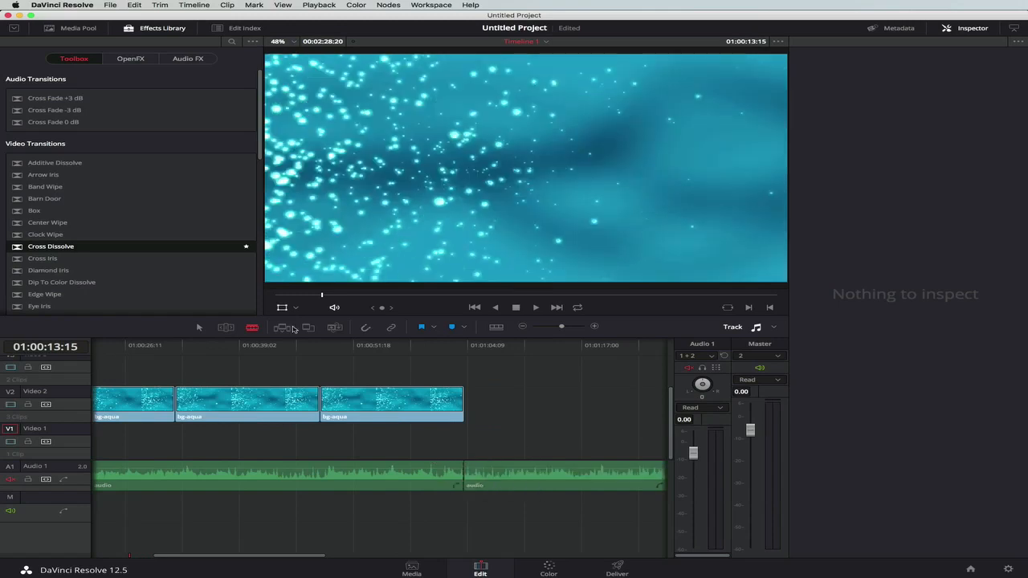
{"action": "left_click", "coordinate": [463, 476]}
Delete the piece of audio that follows the last bg-aqua clip and show the Inspector.
{"action": "left_click", "coordinate": [529, 484]}
{"action": "scroll", "coordinate": [529, 483], "scroll_direction": "left", "scroll_amount": 1}
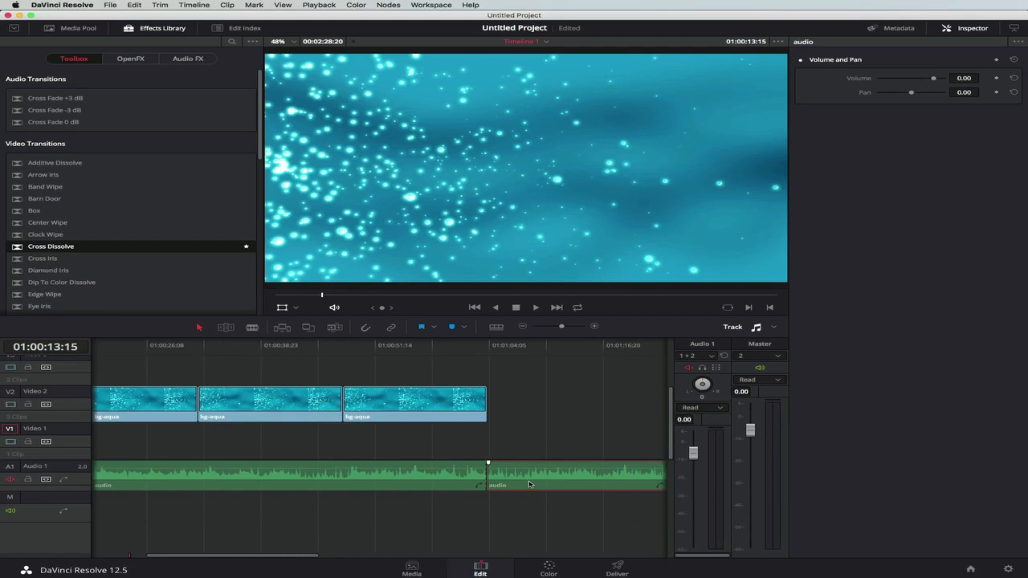
{"action": "double_click", "coordinate": [529, 484]}
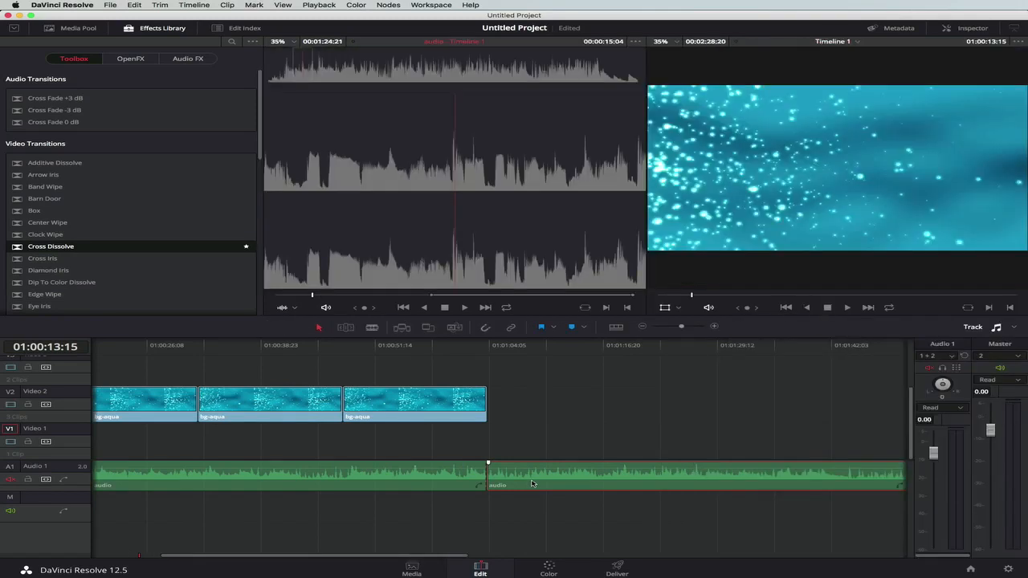
{"action": "scroll", "coordinate": [532, 483], "scroll_direction": "right", "scroll_amount": 5}
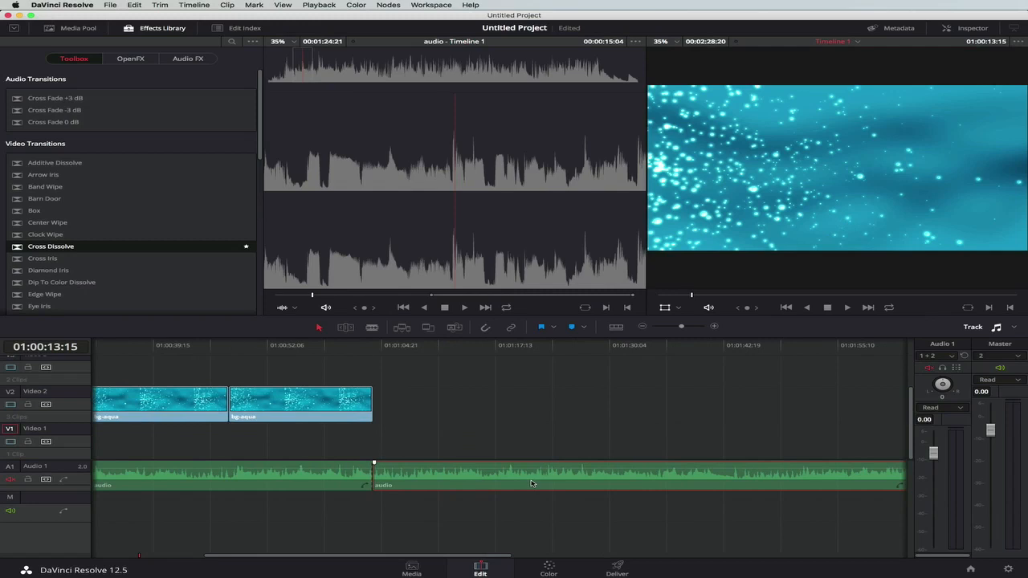
{"action": "key", "text": "Delete"}
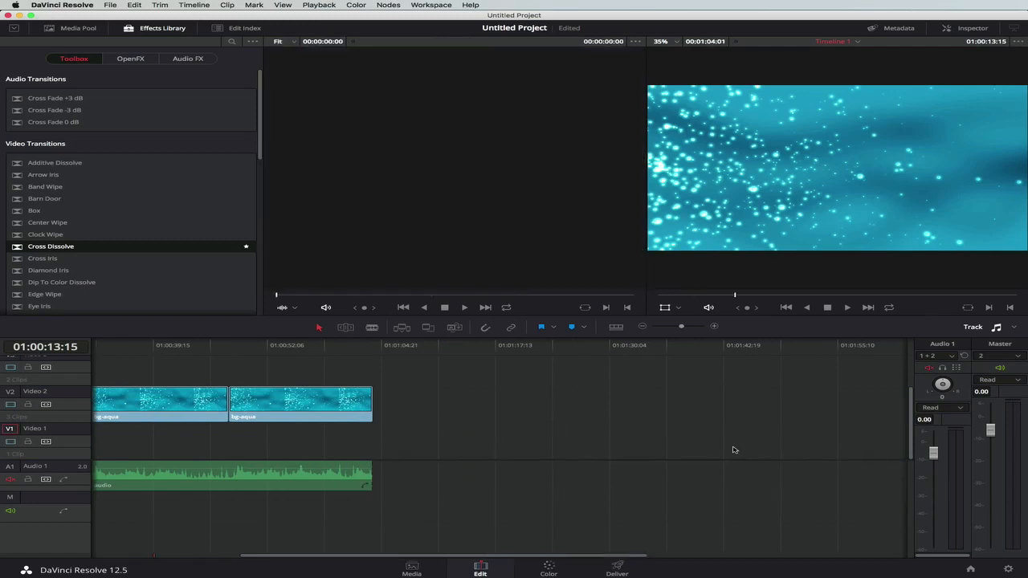
{"action": "left_click", "coordinate": [968, 28]}
Go to the Deliver page, choose the YouTube 720p render preset and review its video settings.
{"action": "left_click", "coordinate": [617, 568]}
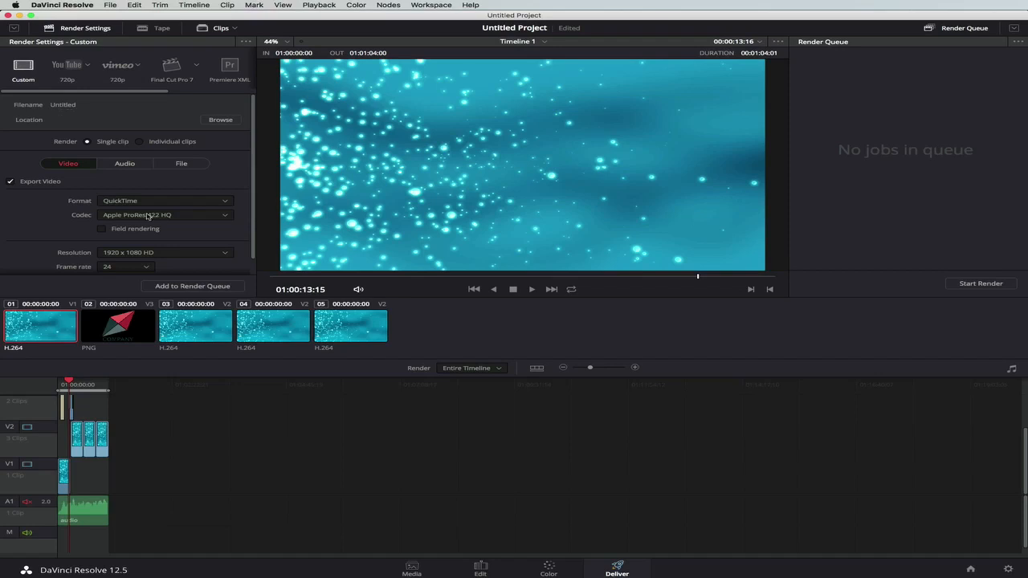
{"action": "left_click", "coordinate": [68, 67]}
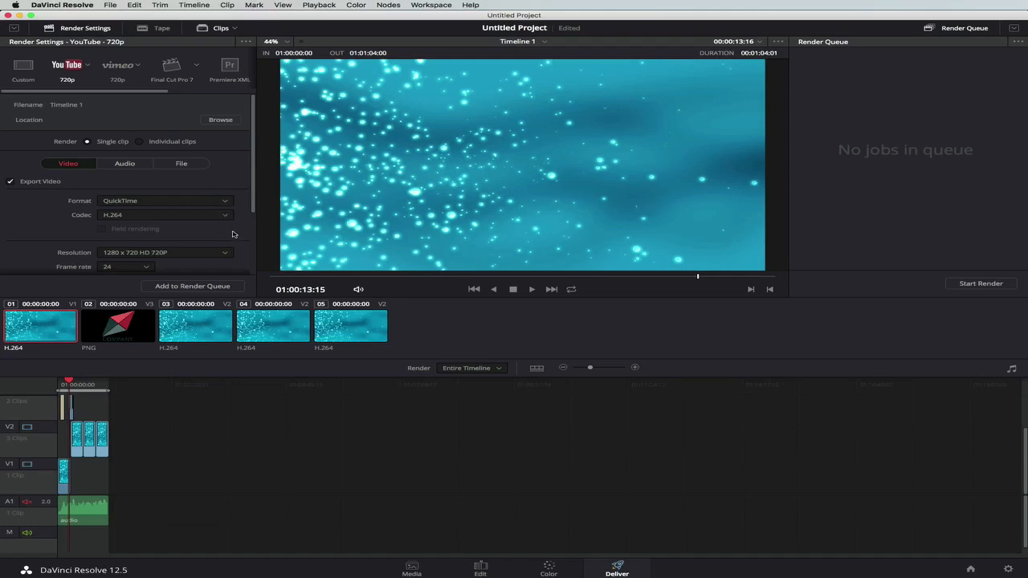
{"action": "scroll", "coordinate": [233, 234], "scroll_direction": "down", "scroll_amount": 5}
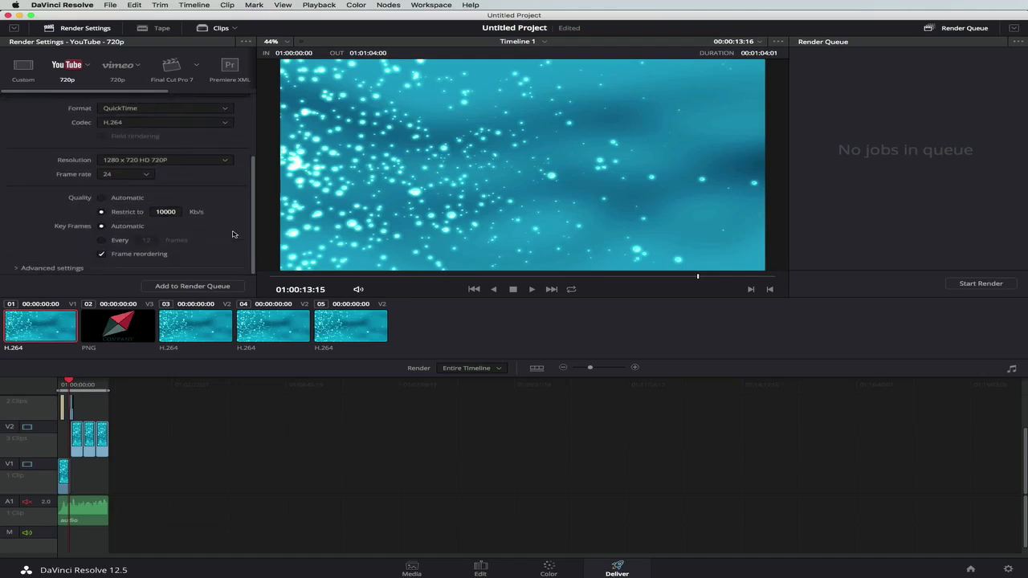
{"action": "scroll", "coordinate": [204, 232], "scroll_direction": "up", "scroll_amount": 5}
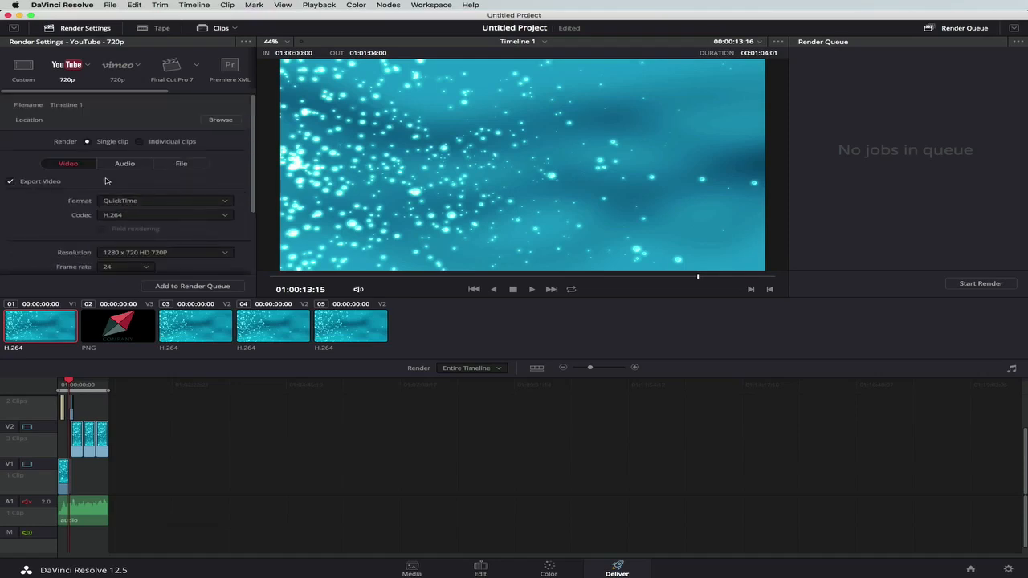
Set the render's custom file name to test and its destination to /Users/imac/Movies.
{"action": "left_click", "coordinate": [182, 164]}
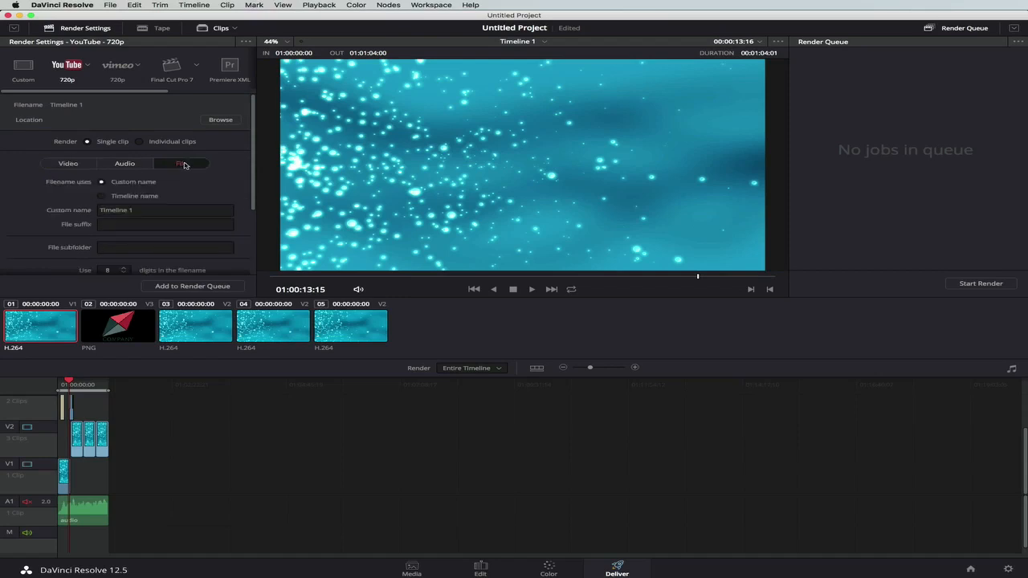
{"action": "left_click", "coordinate": [131, 209]}
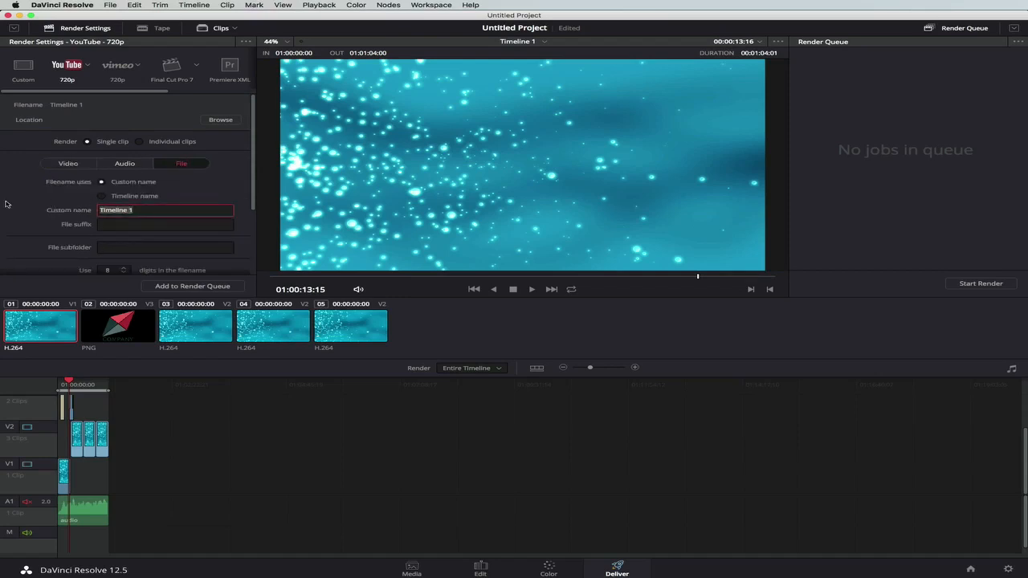
{"action": "type", "text": "test"}
{"action": "left_click", "coordinate": [221, 119]}
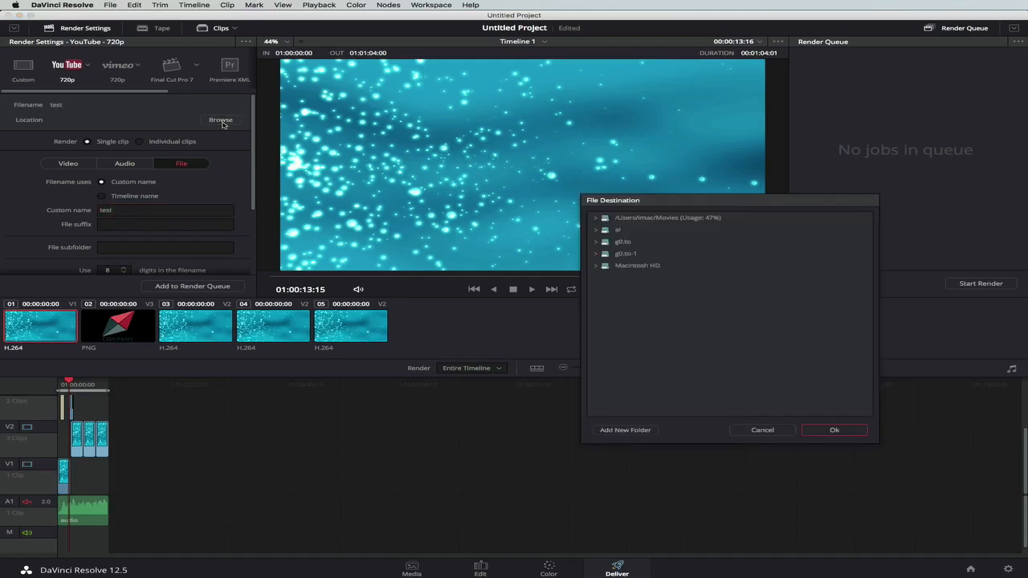
{"action": "left_click", "coordinate": [598, 221]}
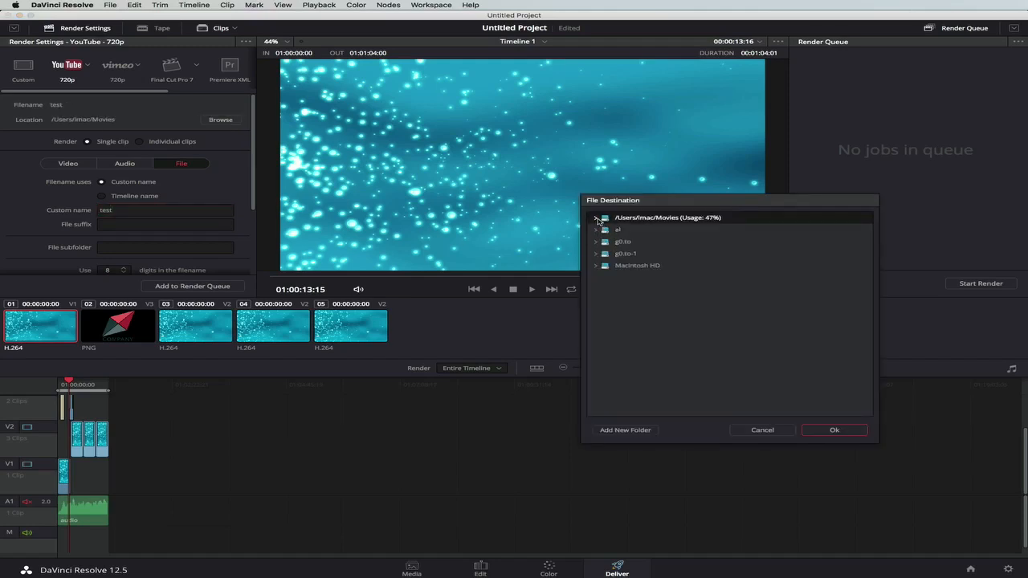
{"action": "left_click", "coordinate": [832, 430]}
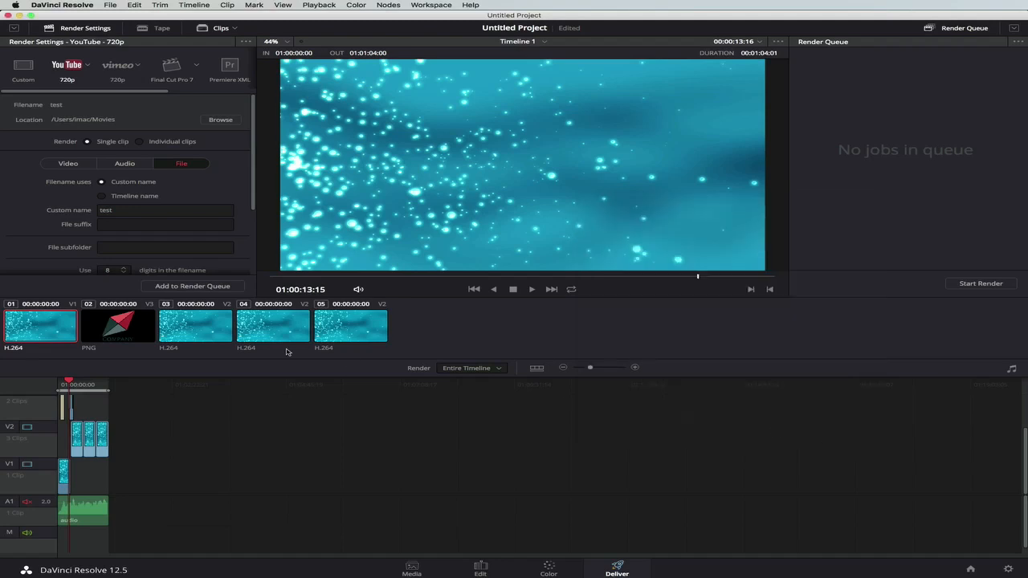
Add the render job to the queue, enlarge the timeline view and start the render.
{"action": "left_click", "coordinate": [196, 286]}
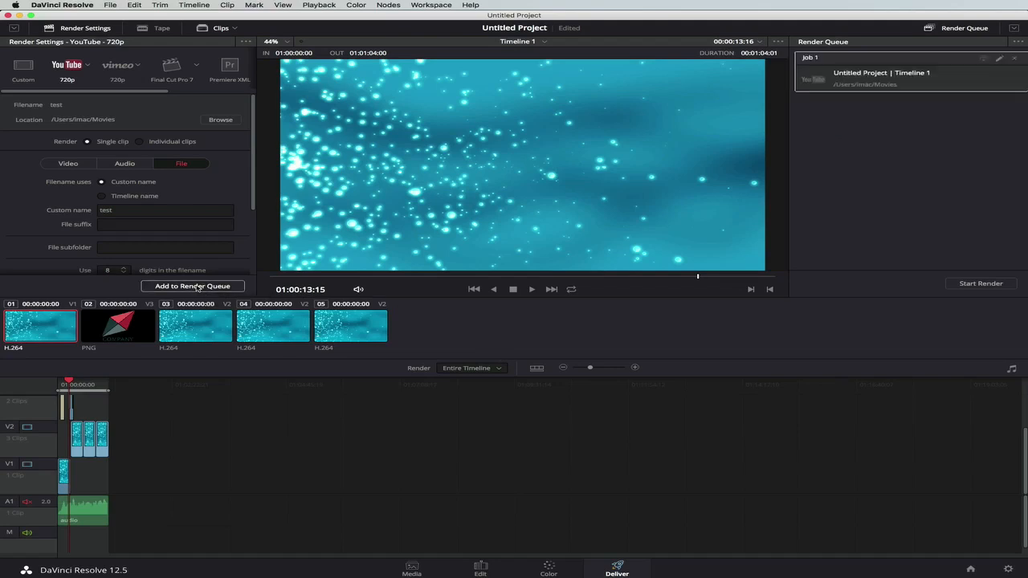
{"action": "left_click_drag", "start_coordinate": [591, 368], "coordinate": [604, 370]}
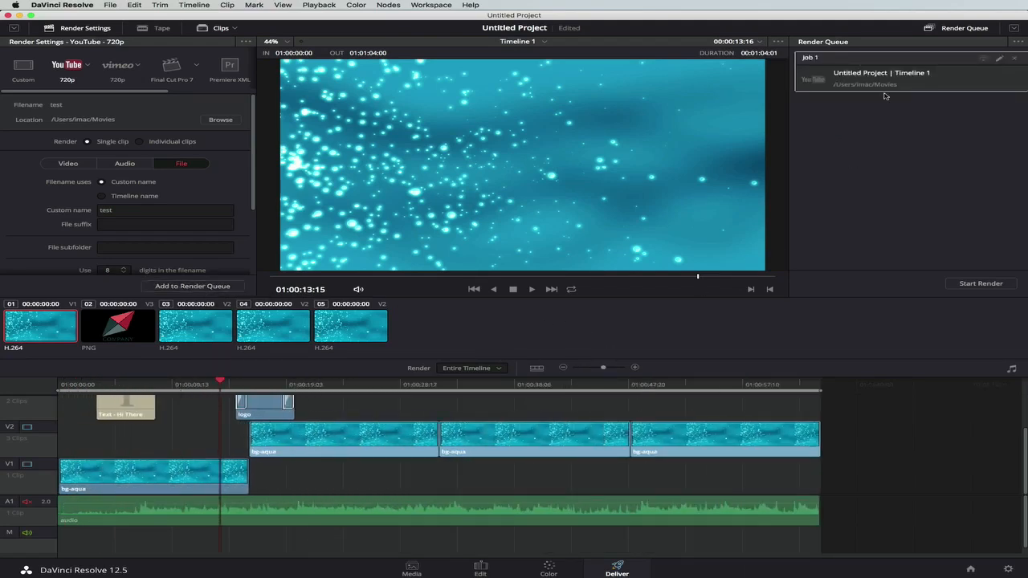
{"action": "left_click", "coordinate": [972, 285]}
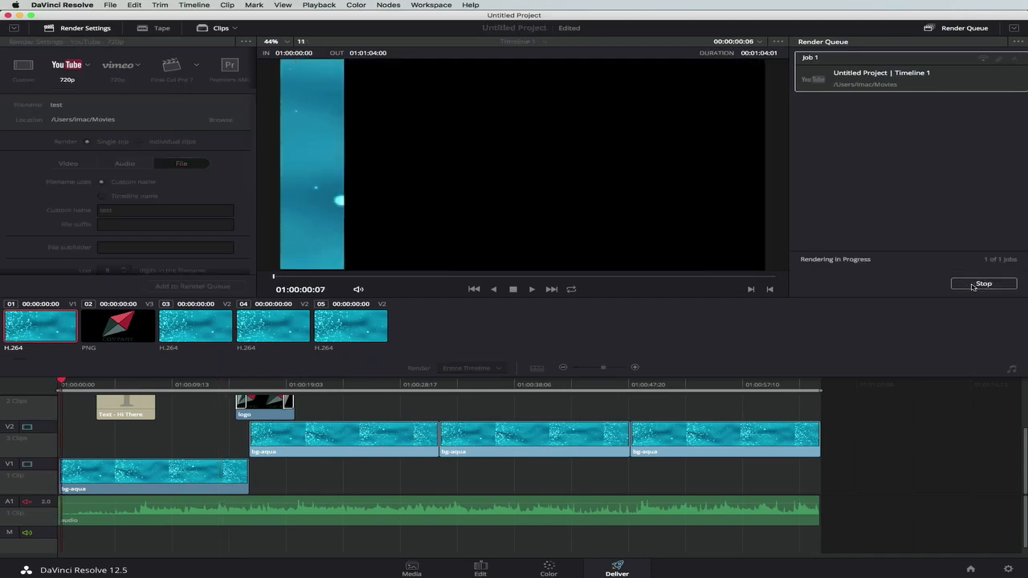